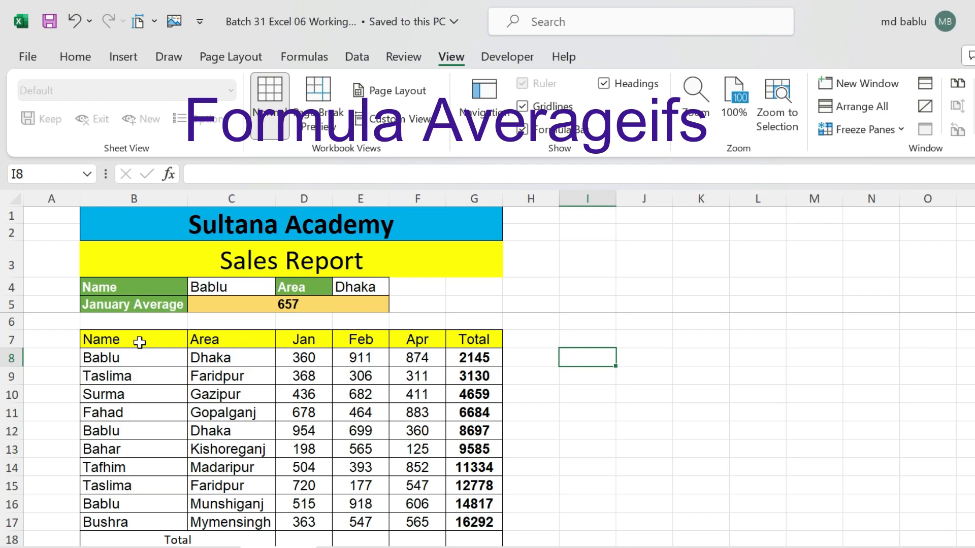
- Examine the name, area and monthly sales cells in rows 8, 12 and 16, which share the same name
{"action": "left_click", "coordinate": [138, 358]}
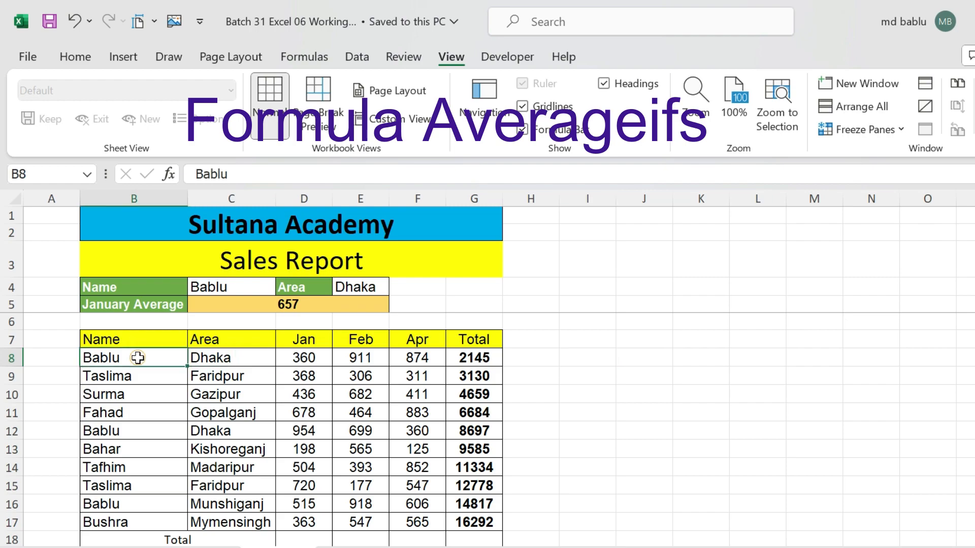
{"action": "left_click", "coordinate": [221, 360]}
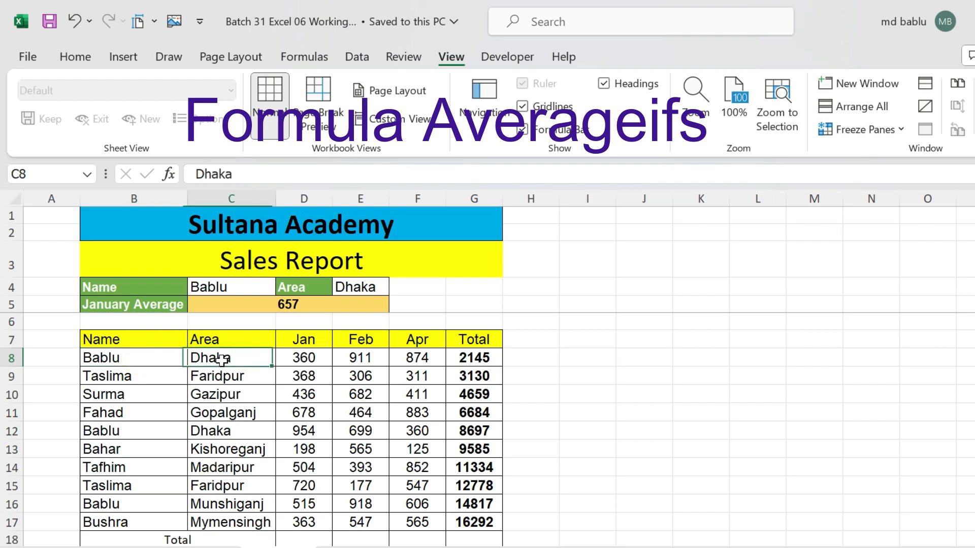
{"action": "left_click", "coordinate": [302, 359]}
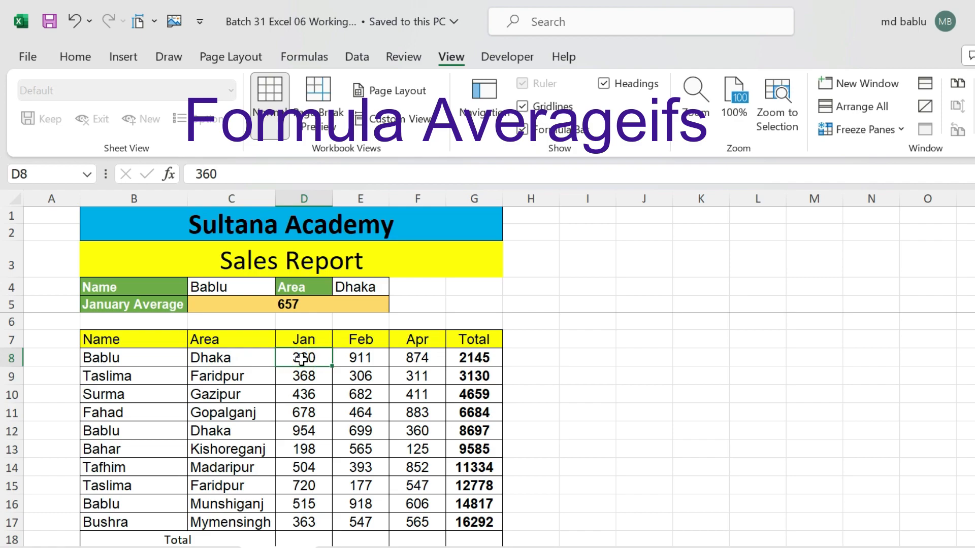
{"action": "left_click", "coordinate": [362, 361]}
{"action": "left_click", "coordinate": [401, 360]}
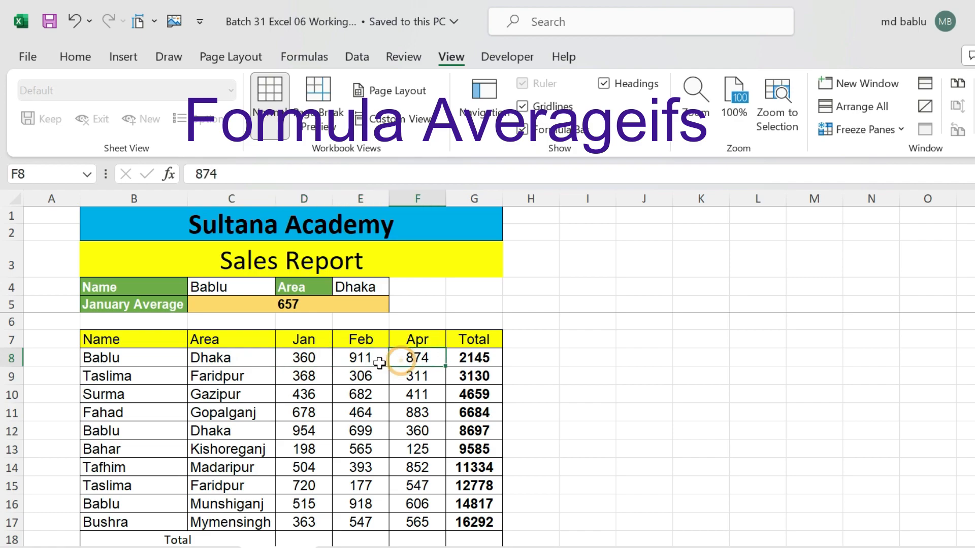
{"action": "left_click", "coordinate": [127, 432]}
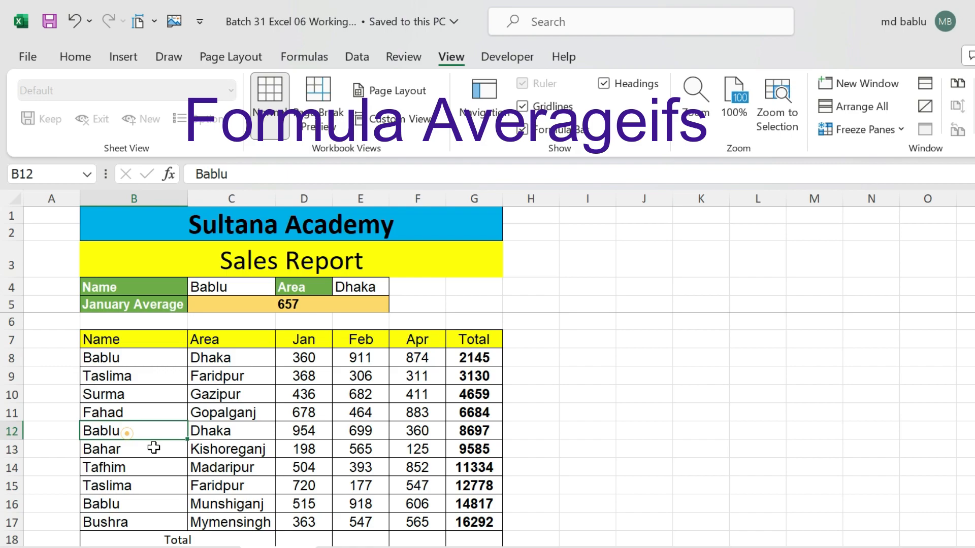
{"action": "left_click", "coordinate": [210, 431]}
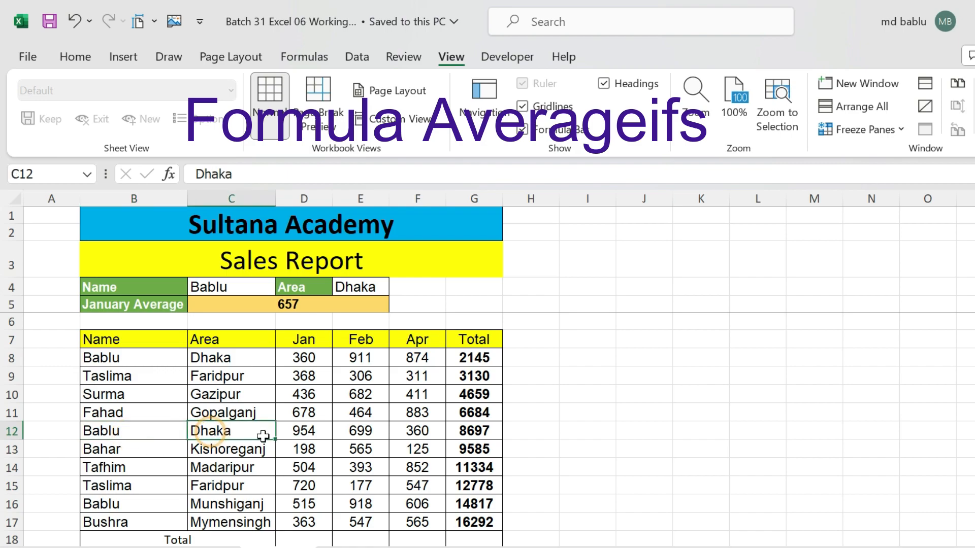
{"action": "left_click", "coordinate": [303, 430]}
{"action": "left_click", "coordinate": [140, 501]}
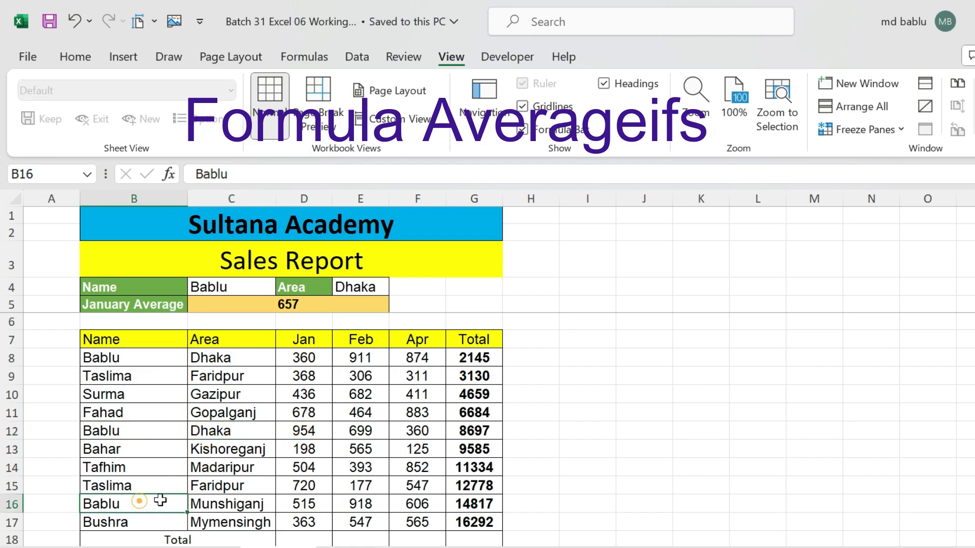
{"action": "left_click", "coordinate": [197, 502]}
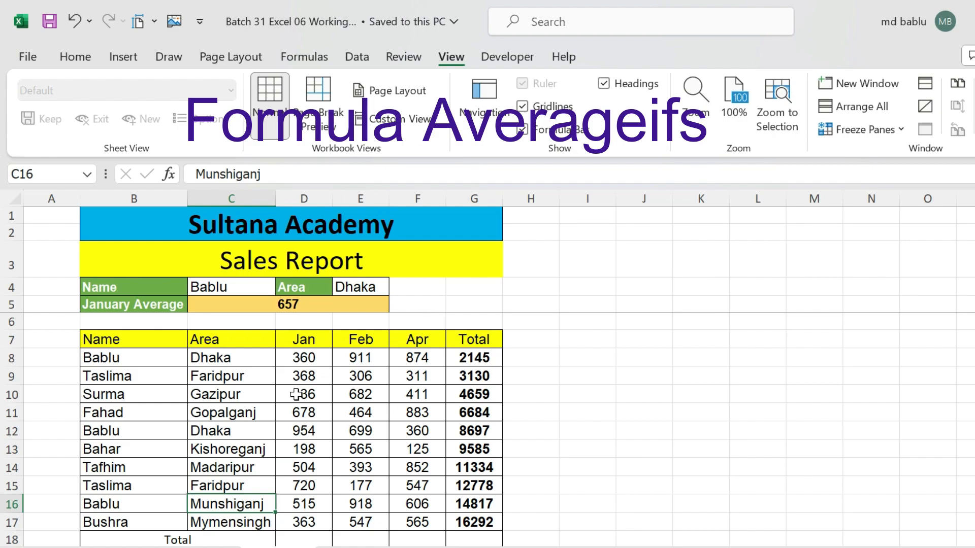
- Copy the name from B9 into the Name criterion C4 and Faridpur from C9 into the Area criterion E4
{"action": "left_click", "coordinate": [128, 377]}
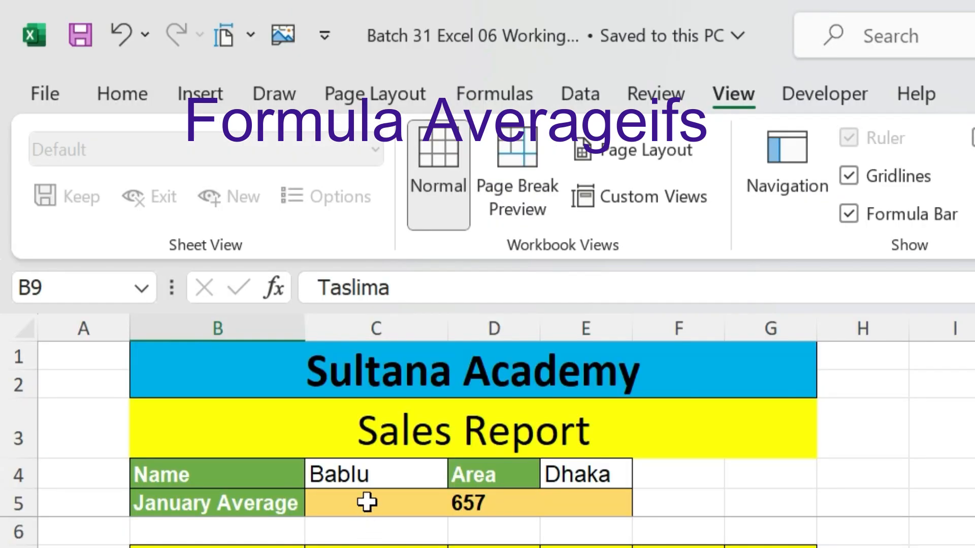
{"action": "left_click", "coordinate": [369, 475]}
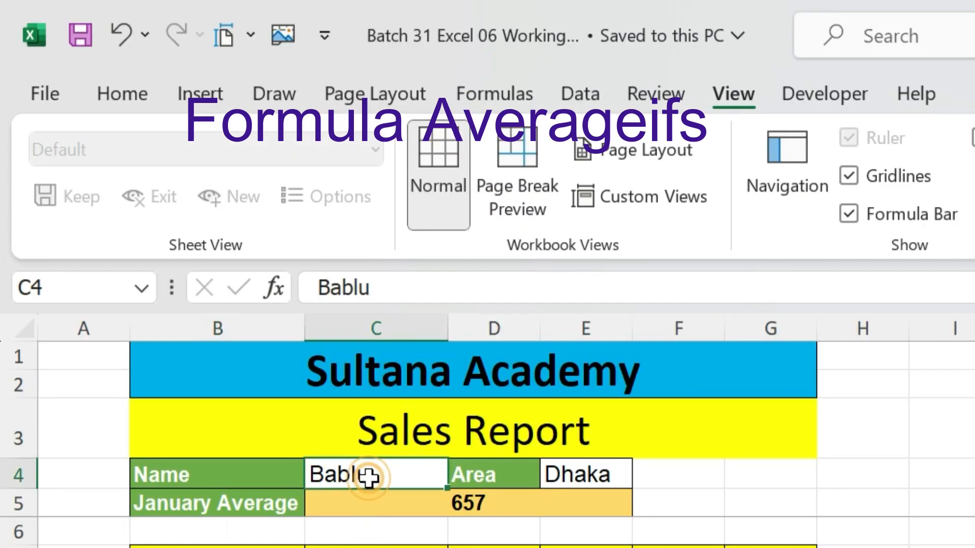
{"action": "type", "text": "Taslima"}
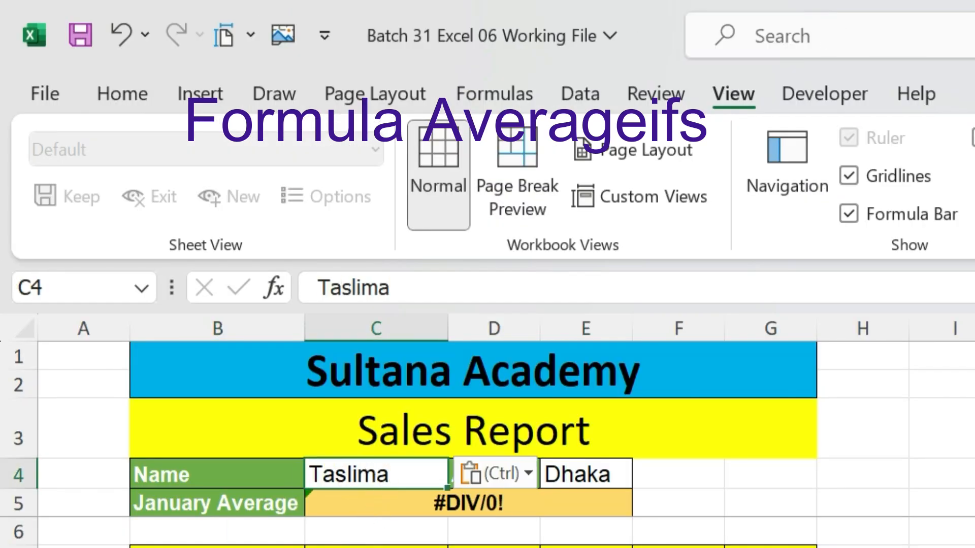
{"action": "left_click", "coordinate": [376, 547]}
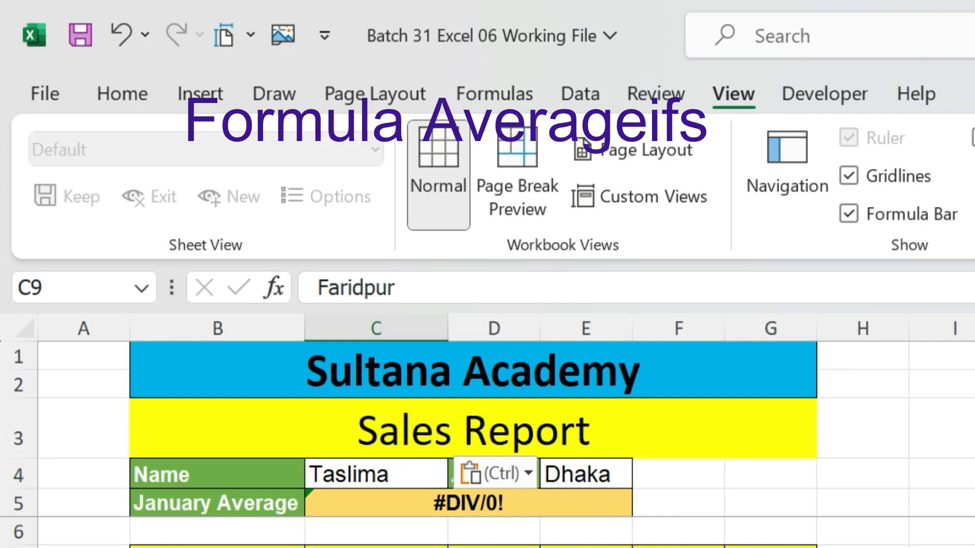
{"action": "left_click", "coordinate": [577, 473]}
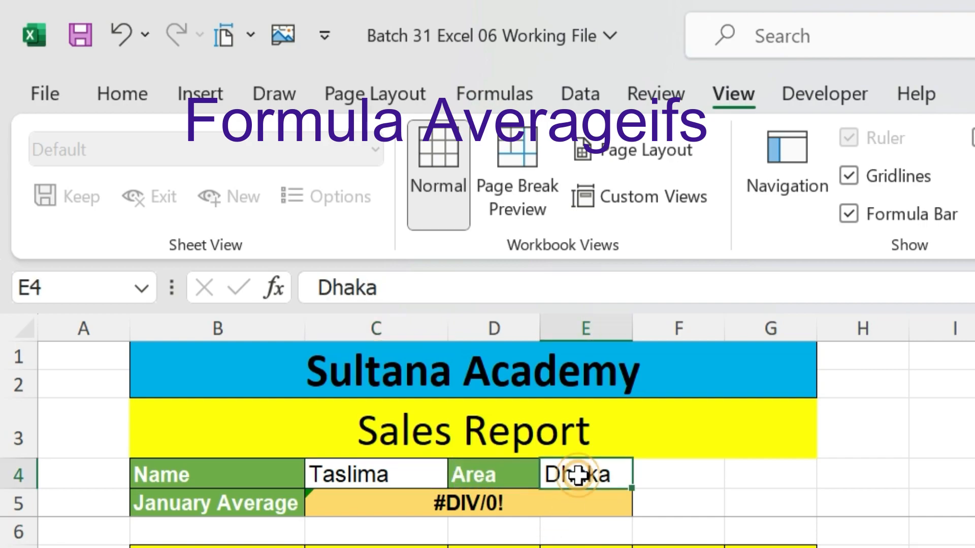
{"action": "type", "text": "Faridpur"}
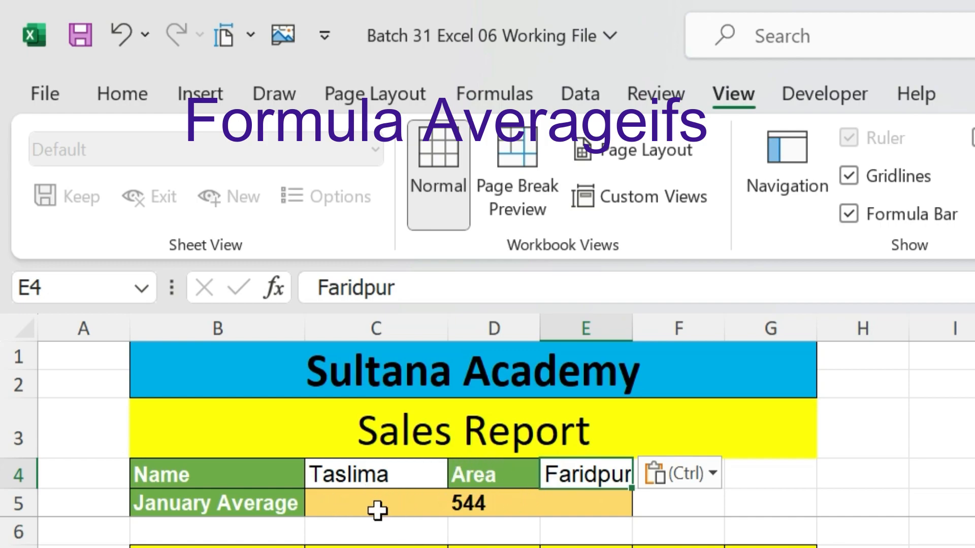
- Check the area and January sales in row 15, the second record matching the Faridpur criteria
{"action": "left_click", "coordinate": [955, 547]}
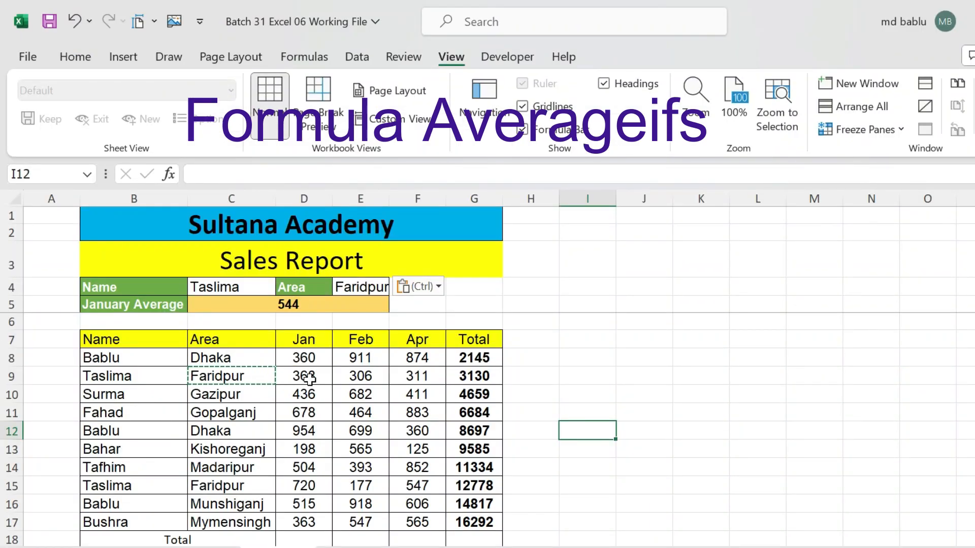
{"action": "left_click", "coordinate": [217, 486]}
{"action": "left_click", "coordinate": [289, 486]}
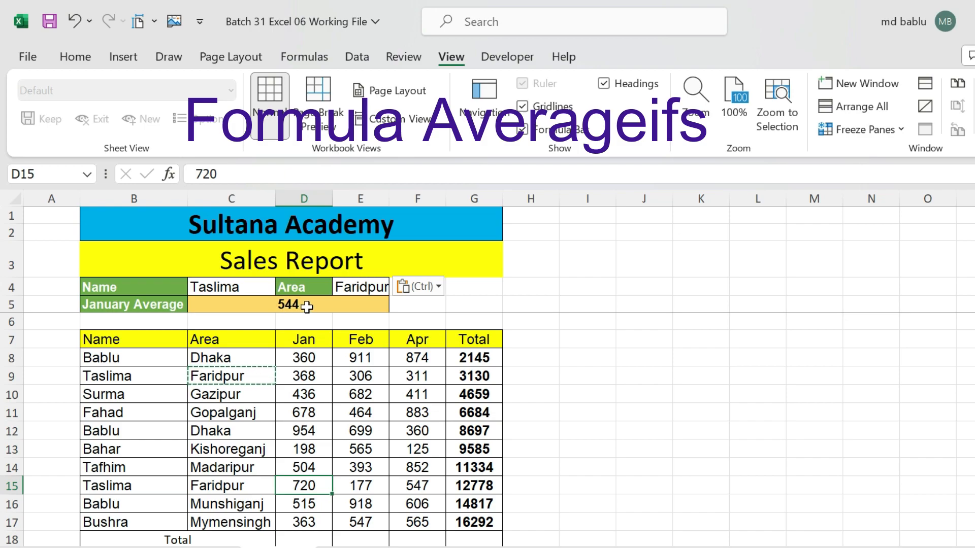
- Copy the name from B13 into C4 and Kishoreganj from C13 into E4, and inspect the January Average formula in C5
{"action": "left_click", "coordinate": [112, 449]}
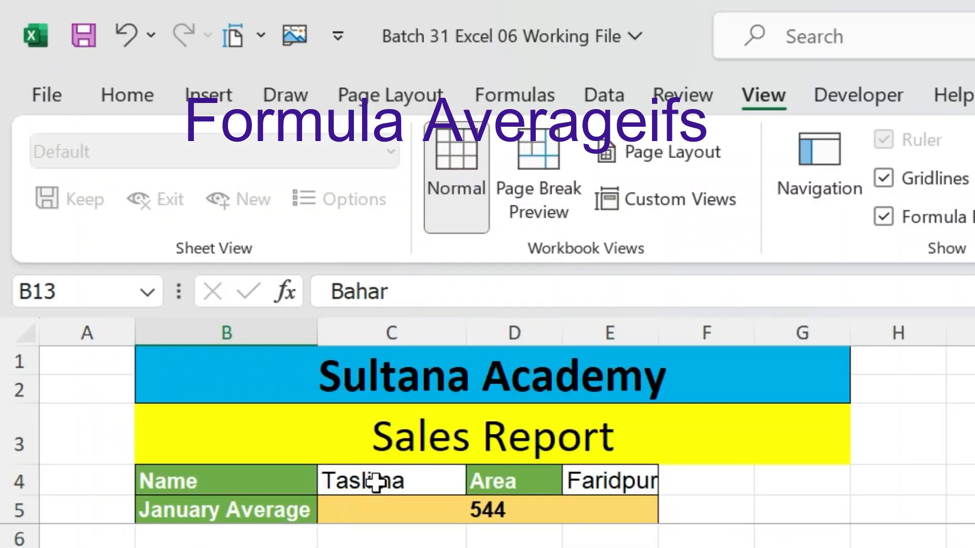
{"action": "left_click", "coordinate": [222, 286]}
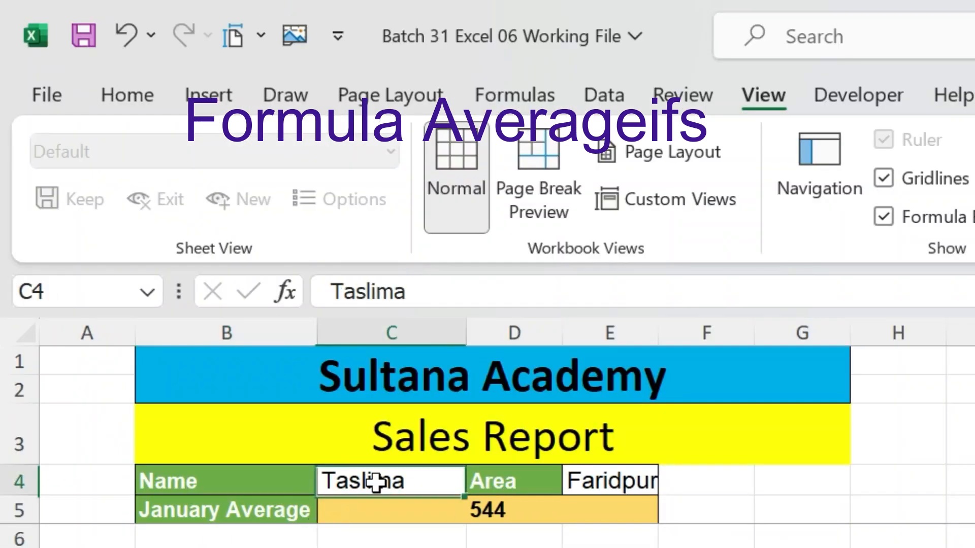
{"action": "left_click", "coordinate": [376, 482]}
{"action": "type", "text": "Bahar"}
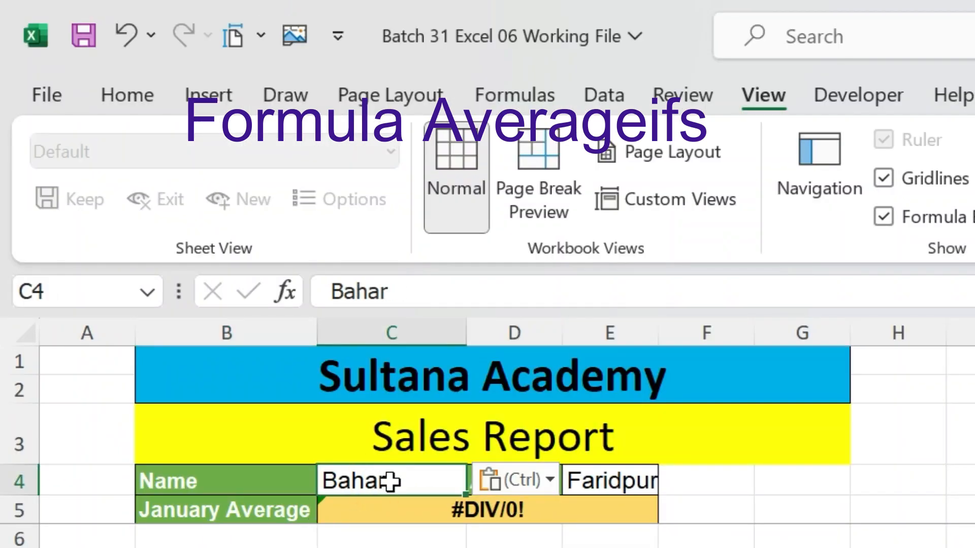
{"action": "left_click", "coordinate": [391, 547]}
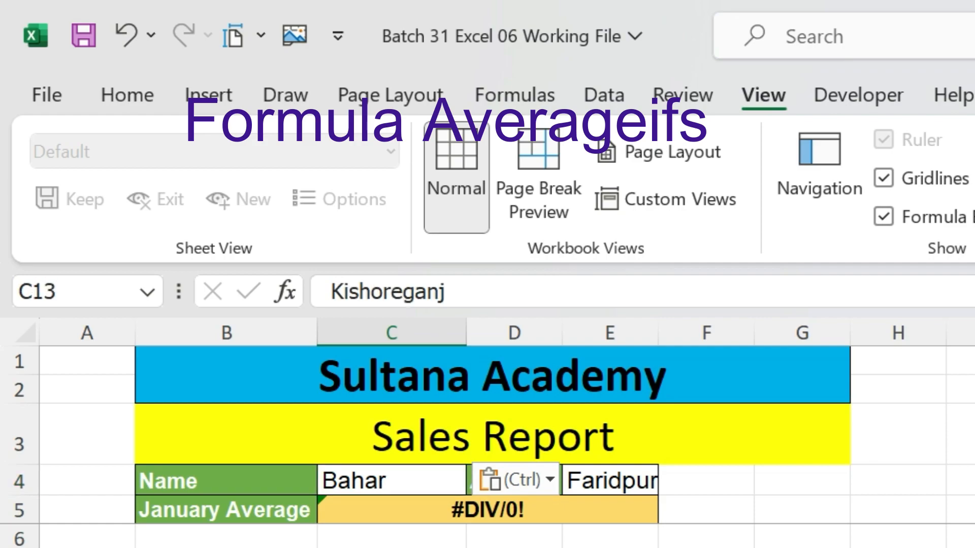
{"action": "key", "text": "ctrl+c"}
{"action": "left_click", "coordinate": [609, 483]}
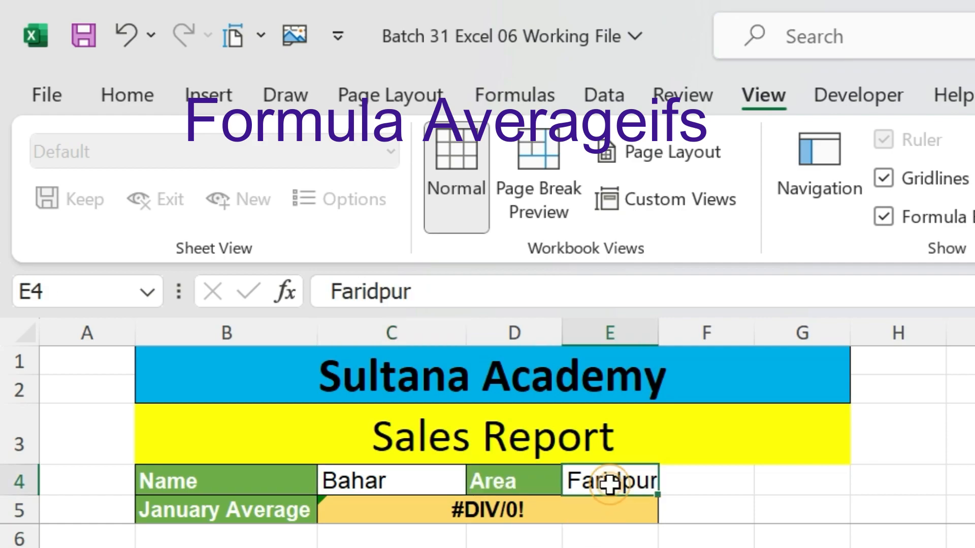
{"action": "key", "text": "ctrl+v"}
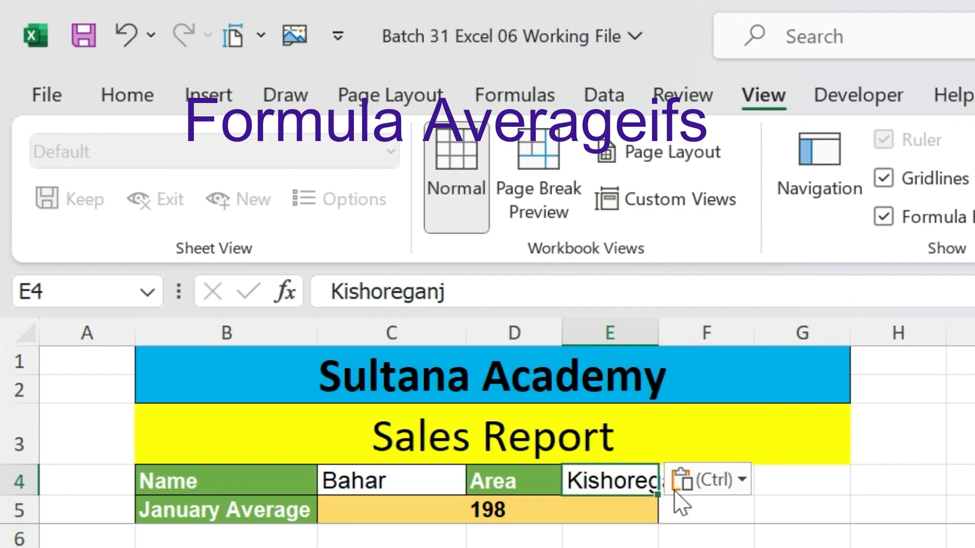
{"action": "left_click", "coordinate": [965, 547]}
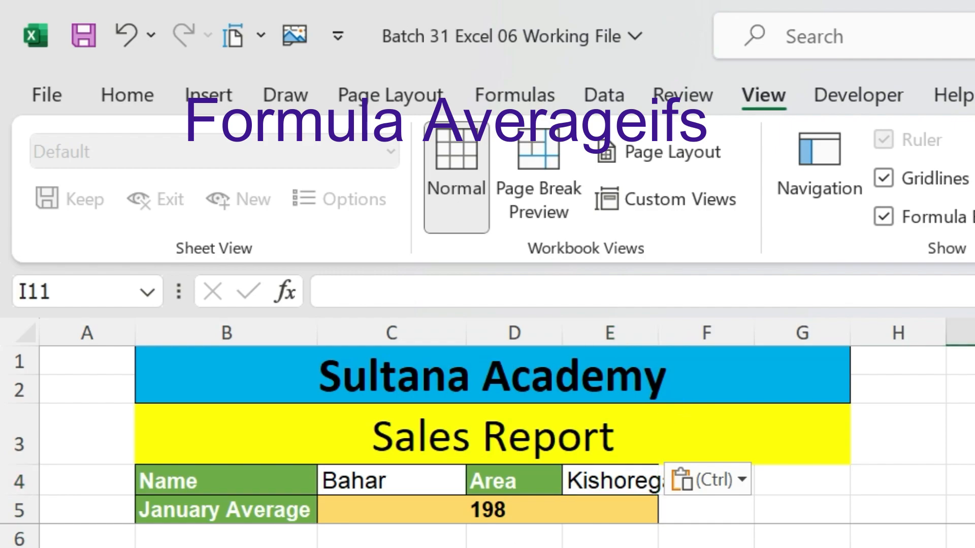
{"action": "left_click", "coordinate": [501, 507]}
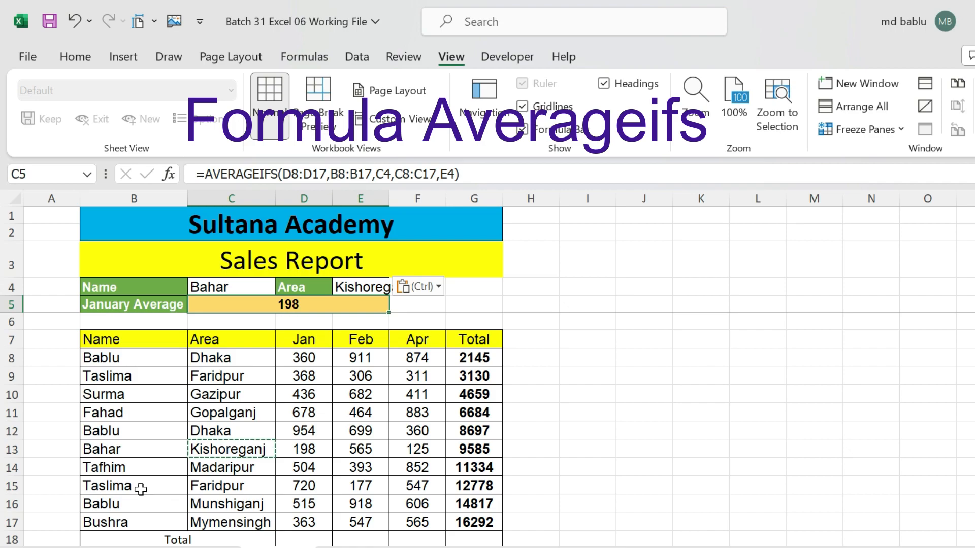
- Copy the name from B14 into C4 and Madaripur from C14 into E4, and compare the January Average with D14
{"action": "left_click", "coordinate": [131, 470]}
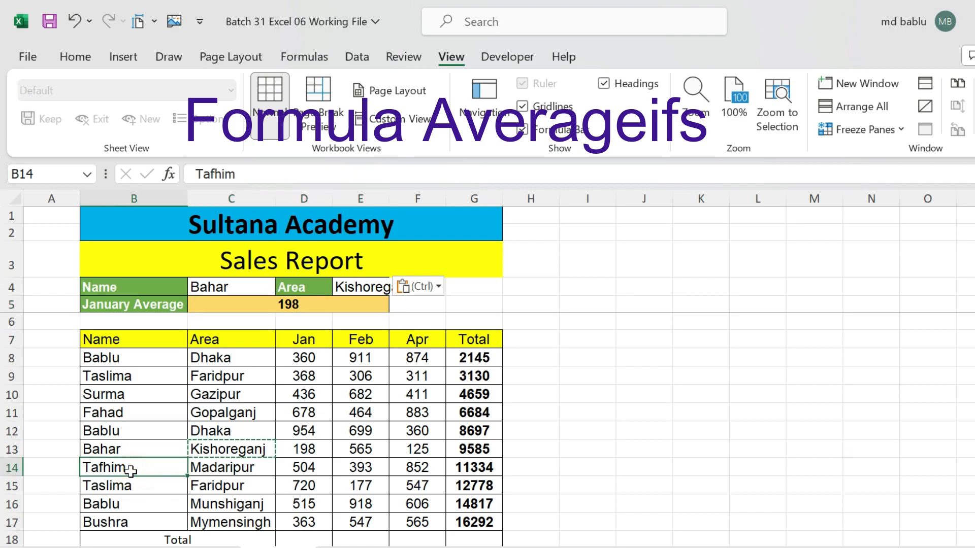
{"action": "key", "text": "ctrl+c"}
{"action": "left_click", "coordinate": [251, 286]}
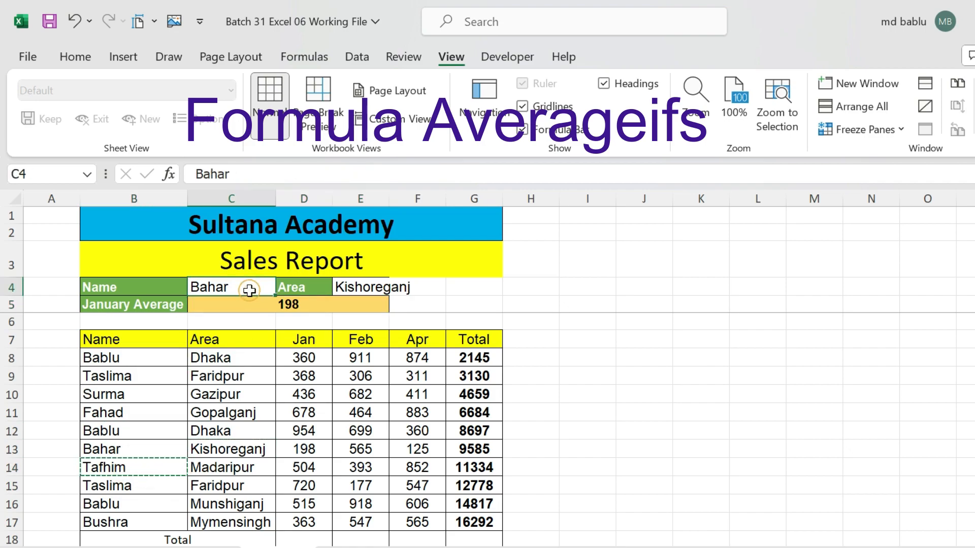
{"action": "key", "text": "ctrl+v"}
{"action": "left_click", "coordinate": [223, 466]}
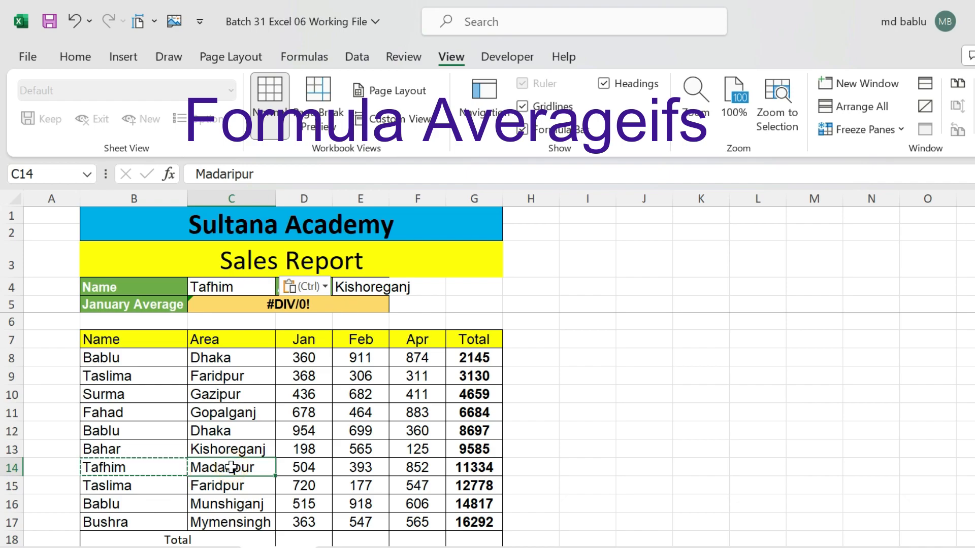
{"action": "key", "text": "ctrl+c"}
{"action": "left_click", "coordinate": [358, 287]}
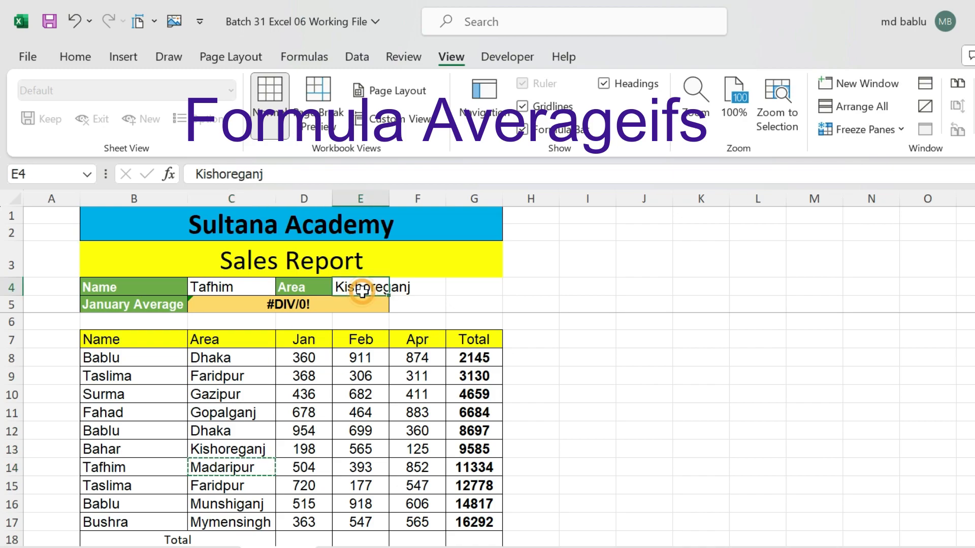
{"action": "key", "text": "ctrl+v"}
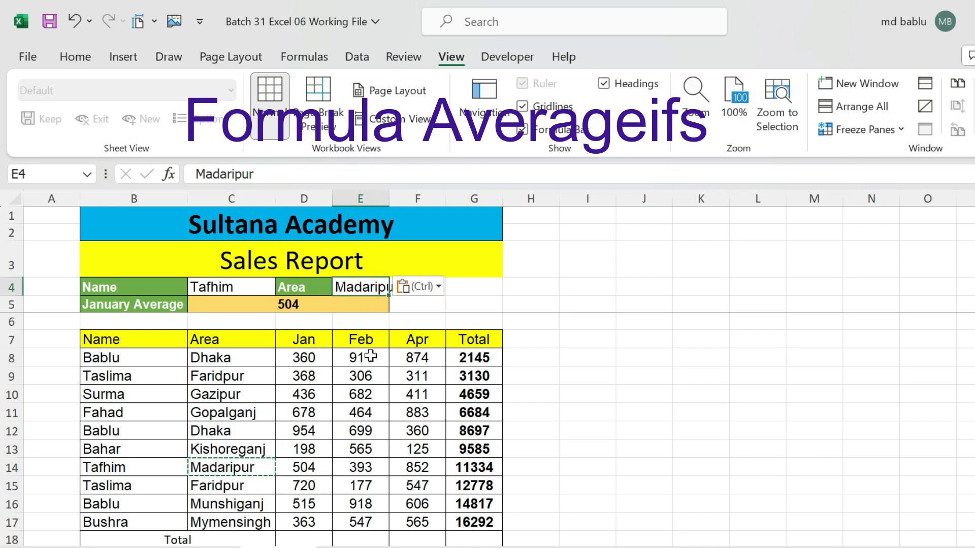
{"action": "left_click", "coordinate": [319, 470]}
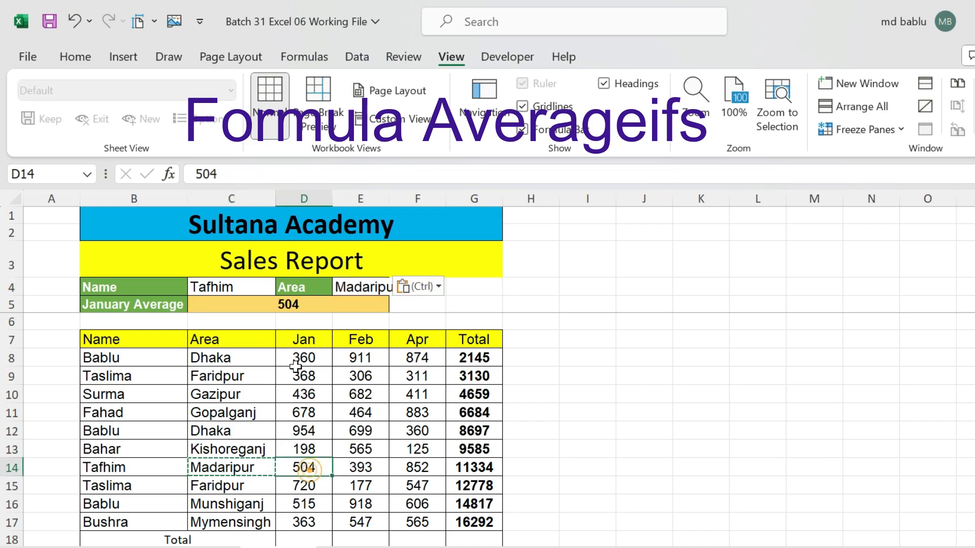
{"action": "left_click", "coordinate": [293, 308]}
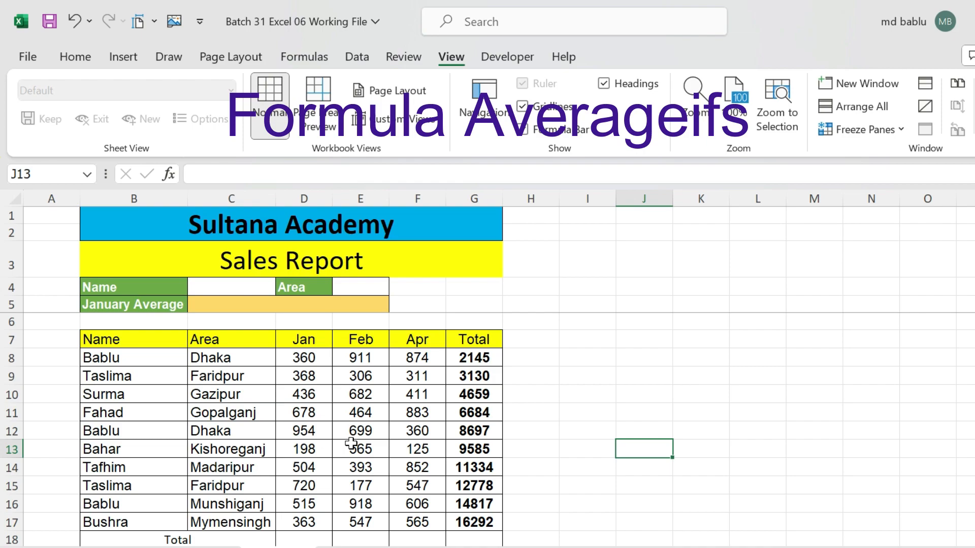
- Review the Jan column header and the empty Name and Area criteria cells, ending with the January Average cell C5 selected
{"action": "left_click", "coordinate": [293, 339]}
{"action": "left_click", "coordinate": [245, 307]}
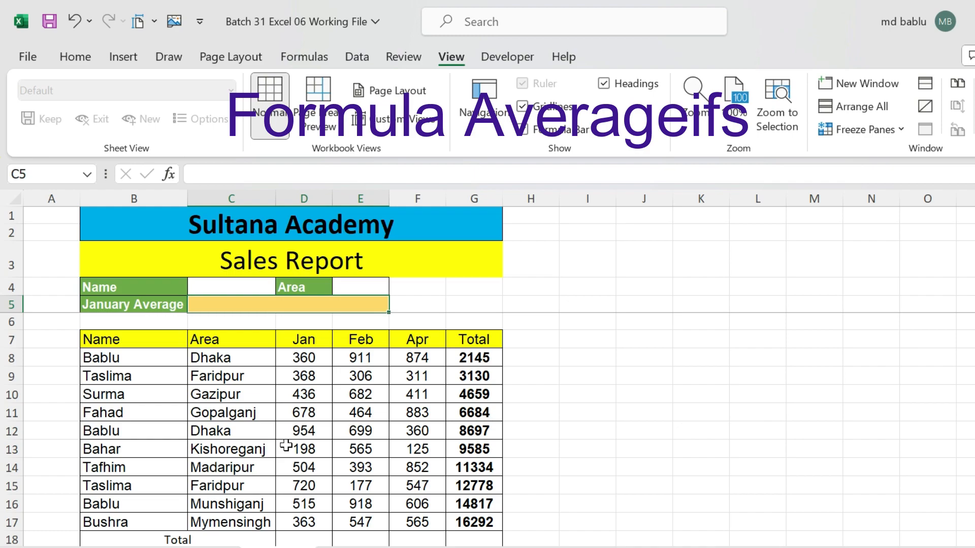
{"action": "left_click", "coordinate": [215, 286]}
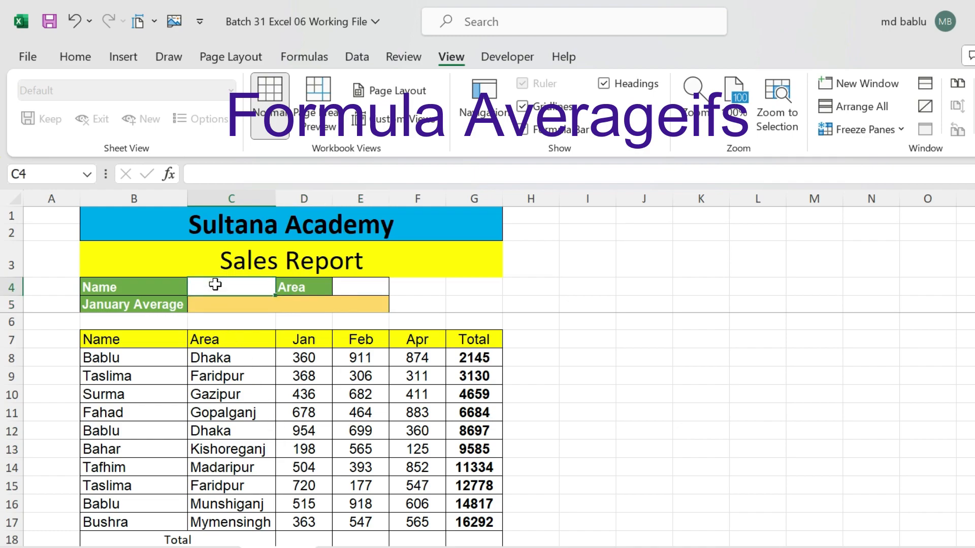
{"action": "left_click", "coordinate": [343, 285]}
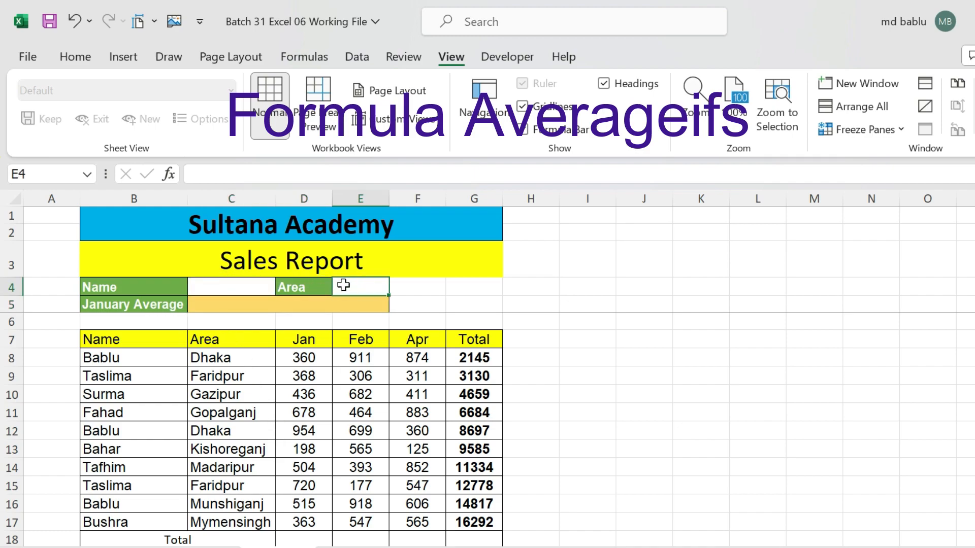
{"action": "left_click", "coordinate": [244, 283]}
{"action": "left_click", "coordinate": [342, 283]}
{"action": "left_click", "coordinate": [255, 305]}
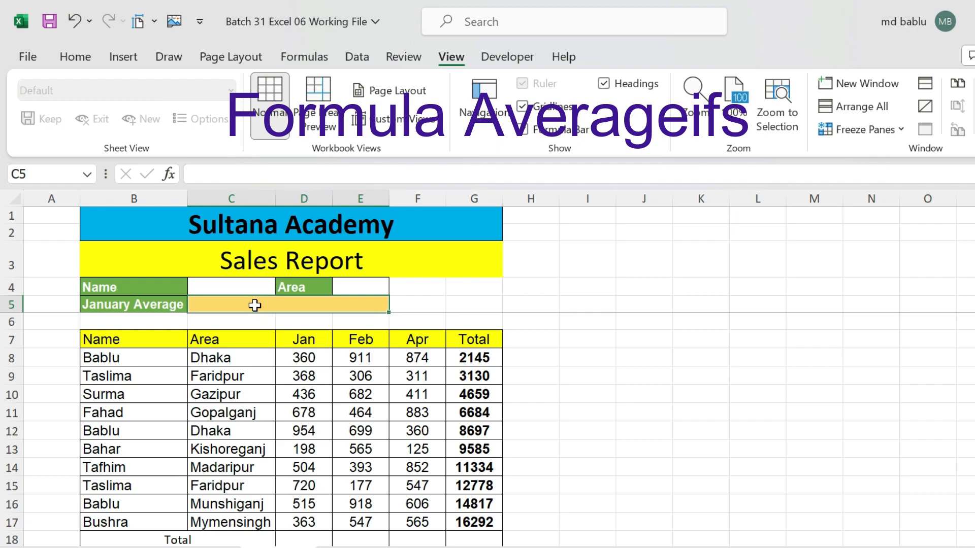
- Start an AVERAGEIFS formula in the January Average cell C5
{"action": "double_click", "coordinate": [235, 301]}
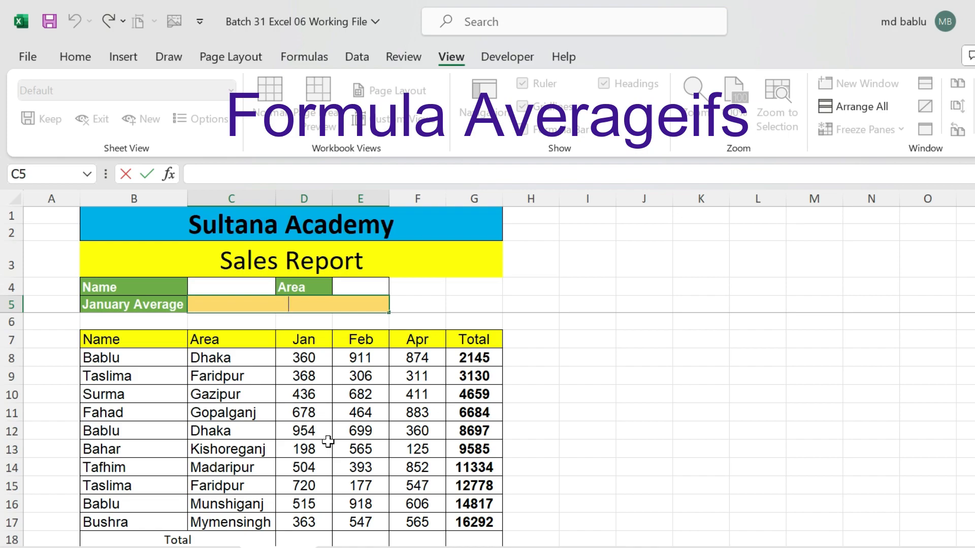
{"action": "type", "text": "="}
{"action": "type", "text": "ave"}
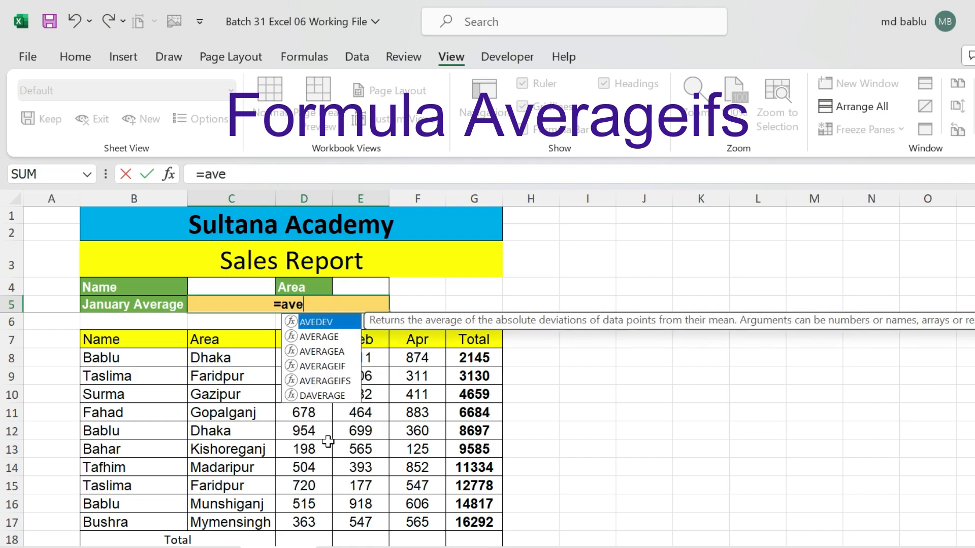
{"action": "left_click", "coordinate": [295, 384]}
{"action": "double_click", "coordinate": [295, 384]}
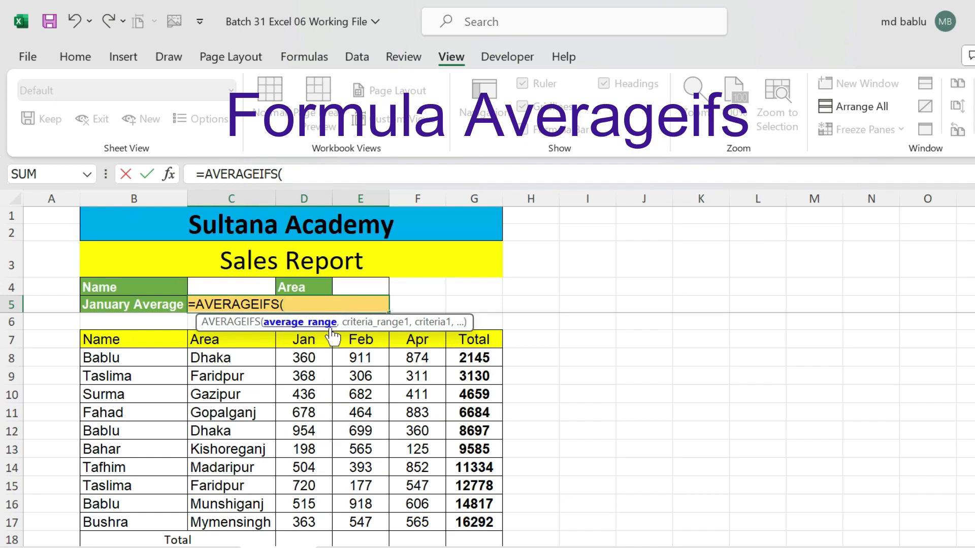
- Check the formula's argument hint and set the January sales D8:D17 as the average range
{"action": "key", "text": "super+plus"}
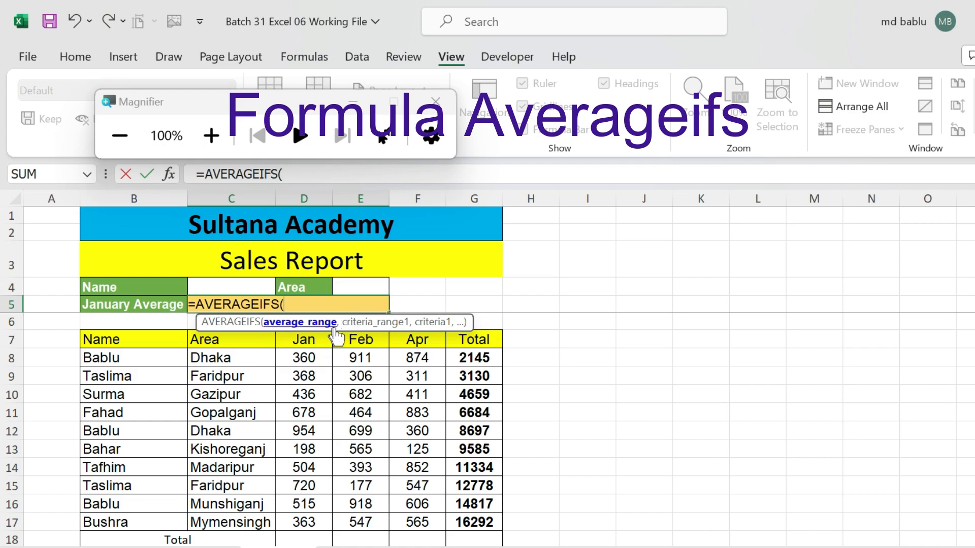
{"action": "key", "text": "super+plus"}
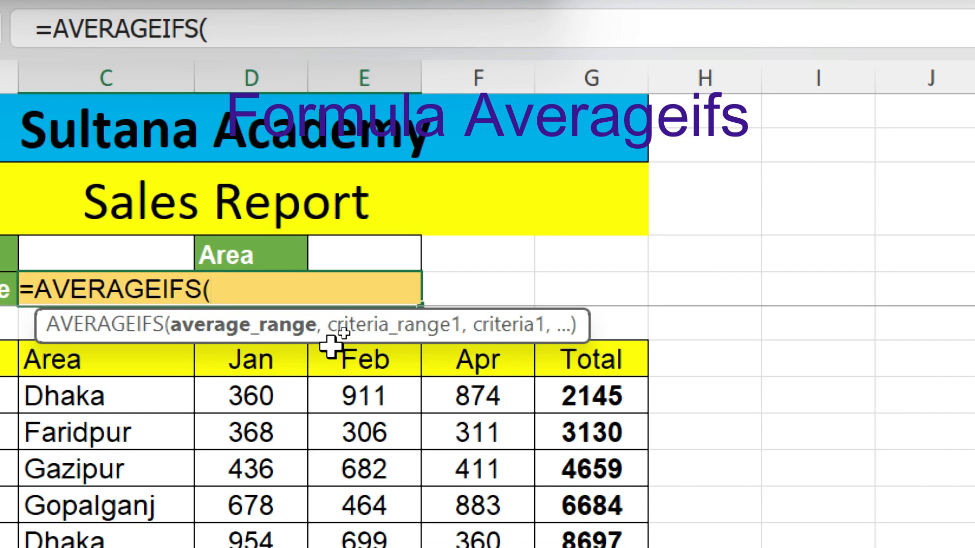
{"action": "key", "text": "super+minus"}
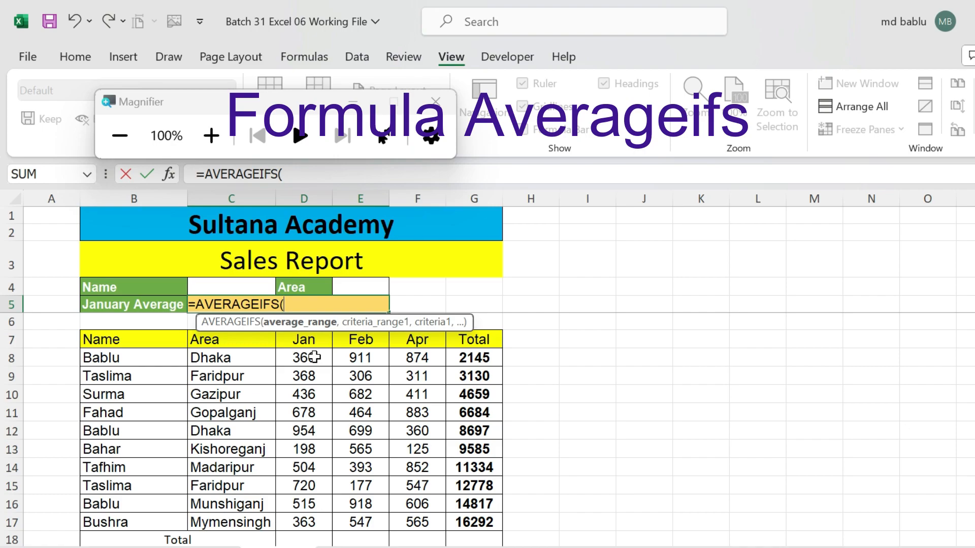
{"action": "left_click_drag", "start_coordinate": [314, 357], "coordinate": [296, 522]}
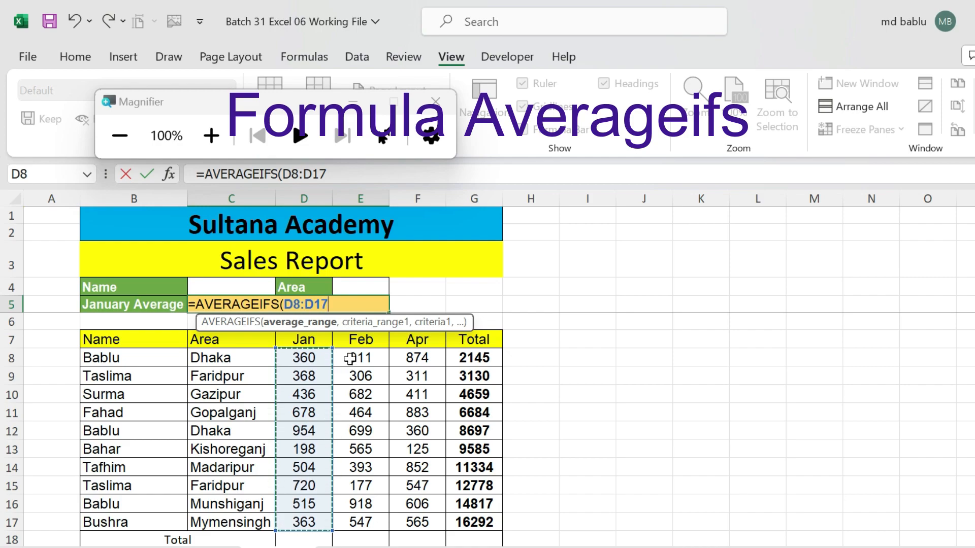
{"action": "type", "text": ","}
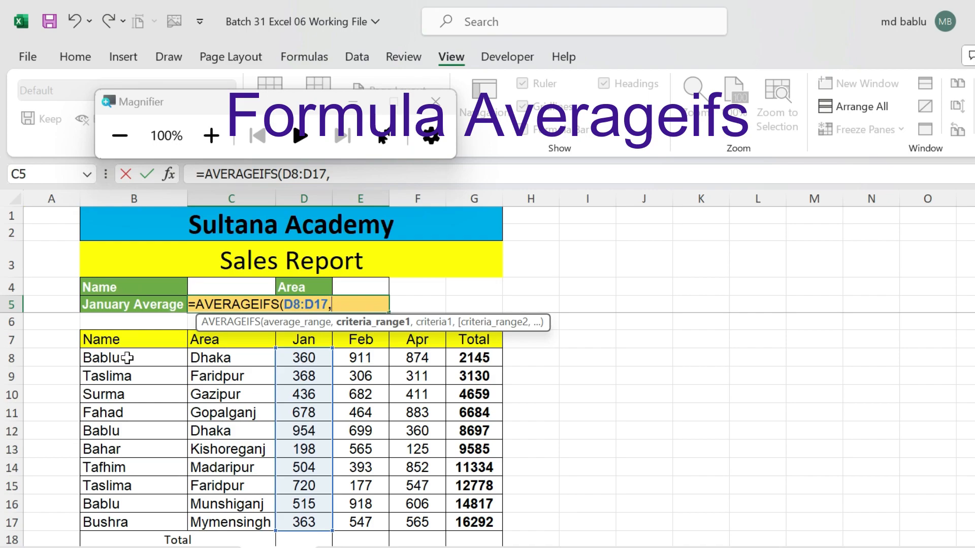
- Add the Name column B8:B17 as the first criteria range, with C4 as its criterion
{"action": "left_click_drag", "start_coordinate": [128, 358], "coordinate": [114, 517]}
{"action": "type", "text": ","}
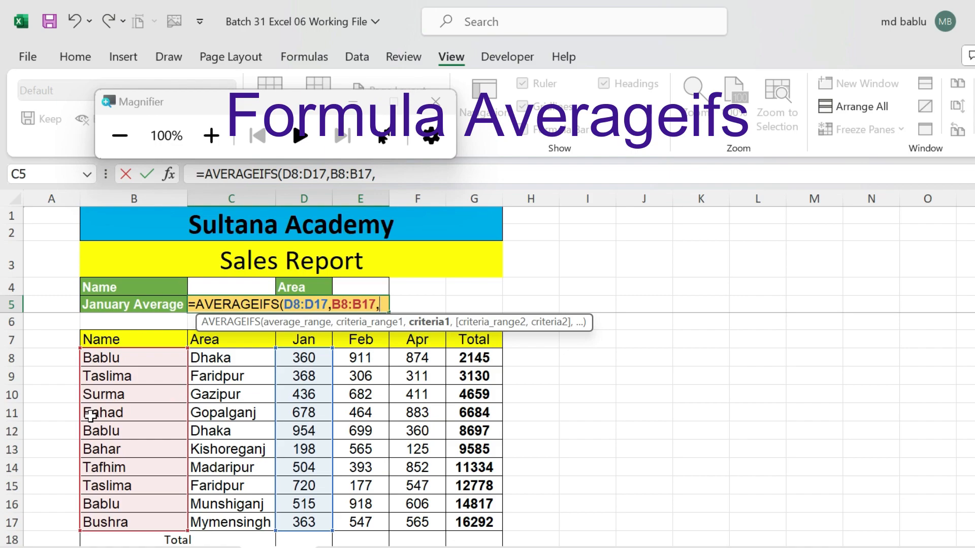
{"action": "left_click", "coordinate": [234, 284]}
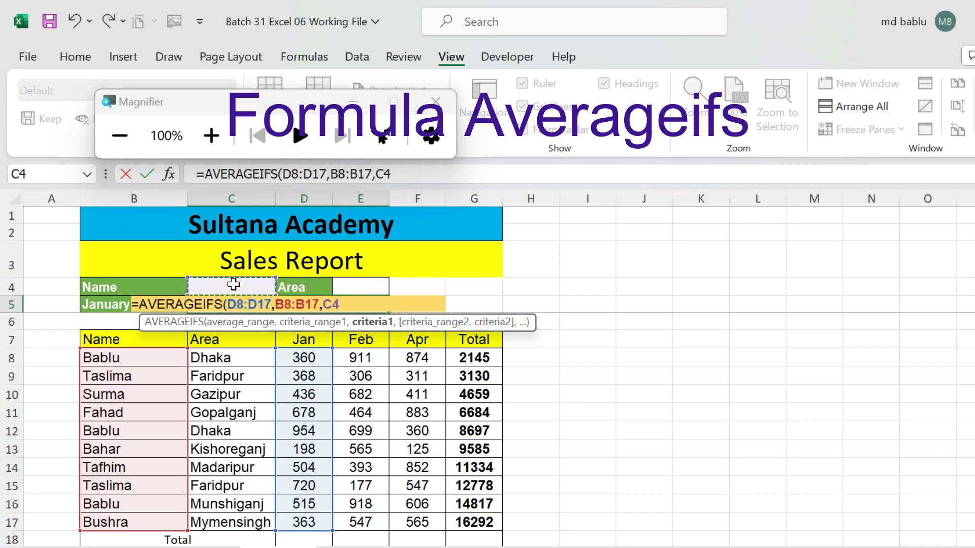
{"action": "type", "text": ","}
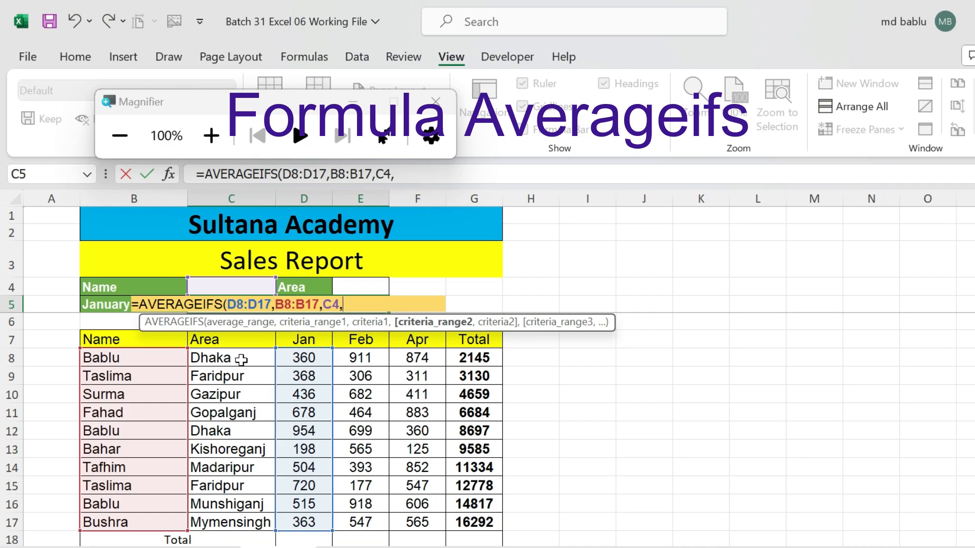
- Add the Area column C8:C17 as the second criteria range with E4 as its criterion, and complete the formula
{"action": "left_click_drag", "start_coordinate": [241, 358], "coordinate": [240, 519]}
{"action": "type", "text": ","}
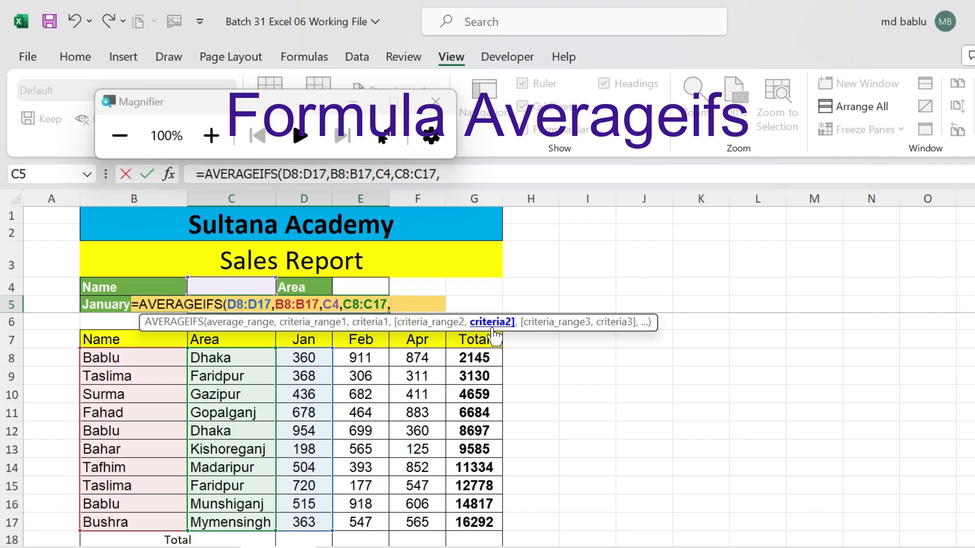
{"action": "key", "text": "super+plus"}
{"action": "key", "text": "super+plus"}
{"action": "key", "text": "super+plus"}
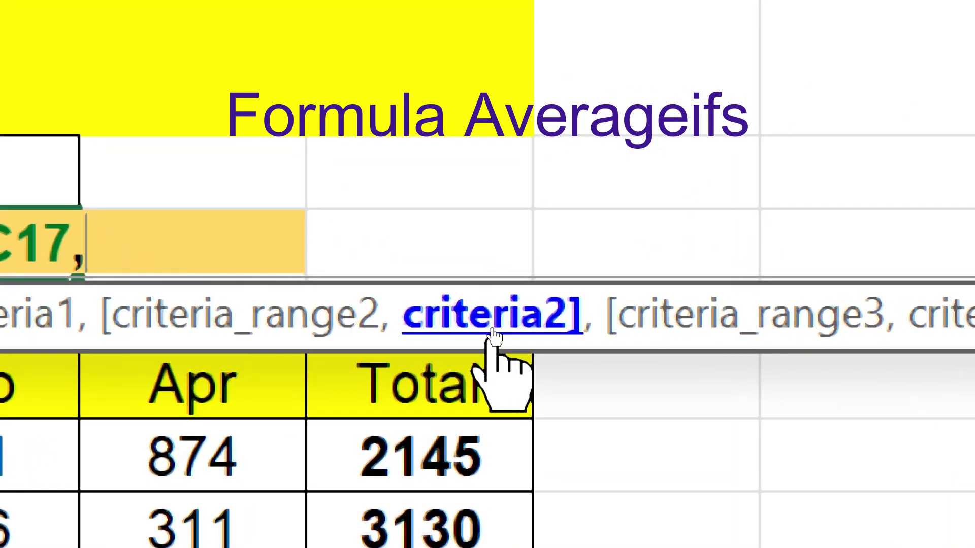
{"action": "key", "text": "super+minus"}
{"action": "key", "text": "super+minus"}
{"action": "key", "text": "super+minus"}
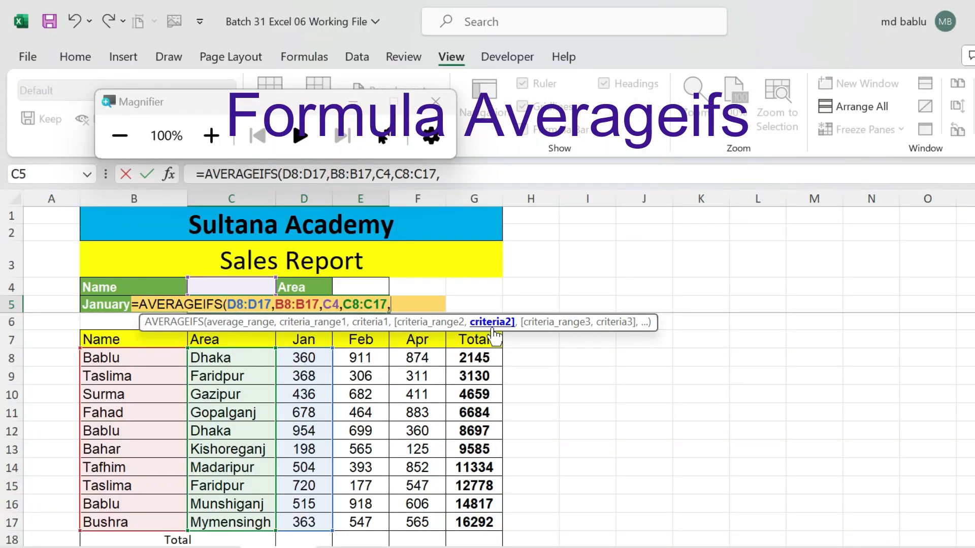
{"action": "left_click", "coordinate": [348, 286]}
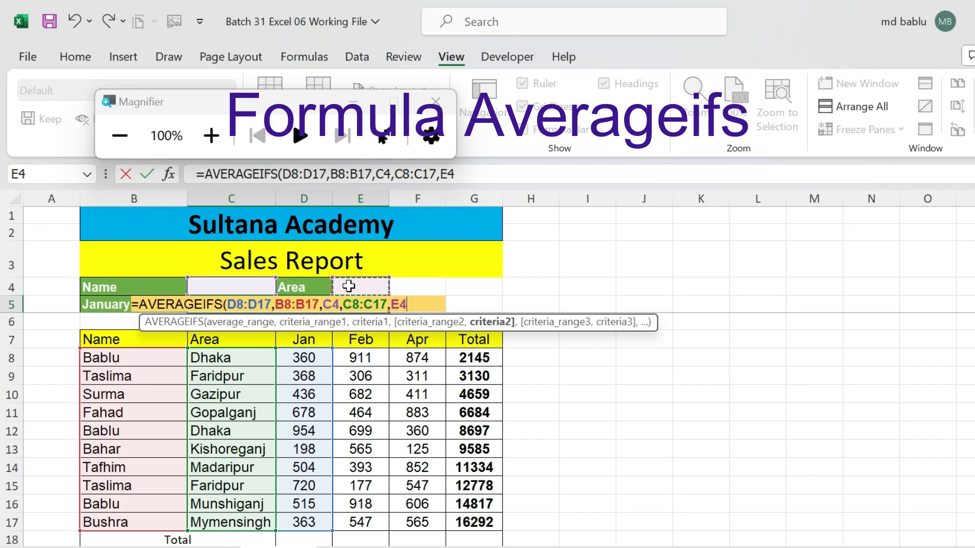
{"action": "type", "text": ")"}
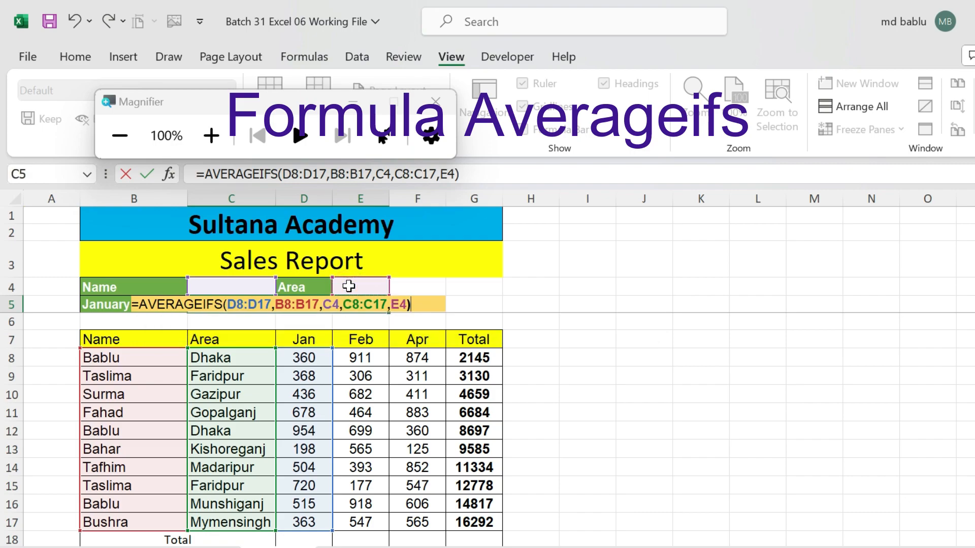
{"action": "key", "text": "Return"}
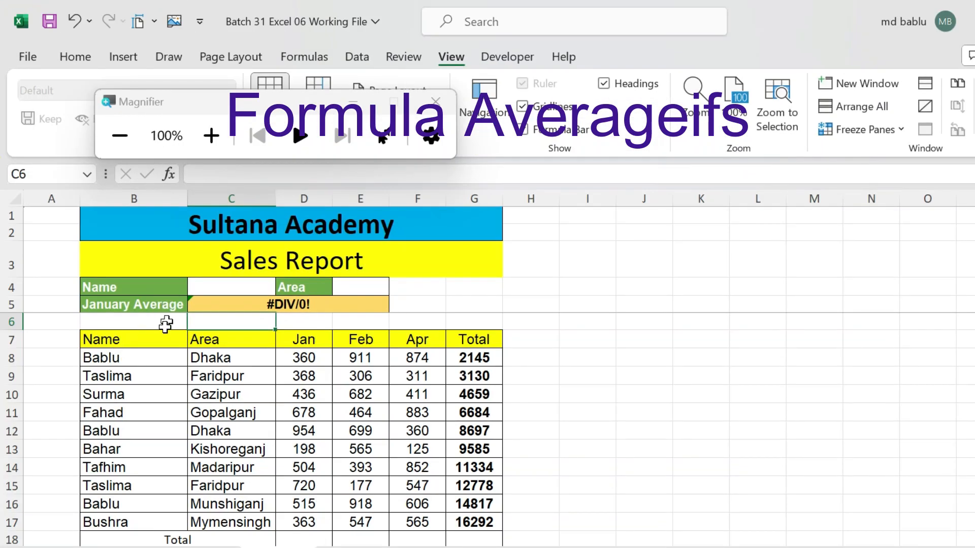
- Copy the name from B8 into C4 and Dhaka from C8 into E4, and inspect the January Average
{"action": "left_click", "coordinate": [144, 360]}
{"action": "key", "text": "ctrl+c"}
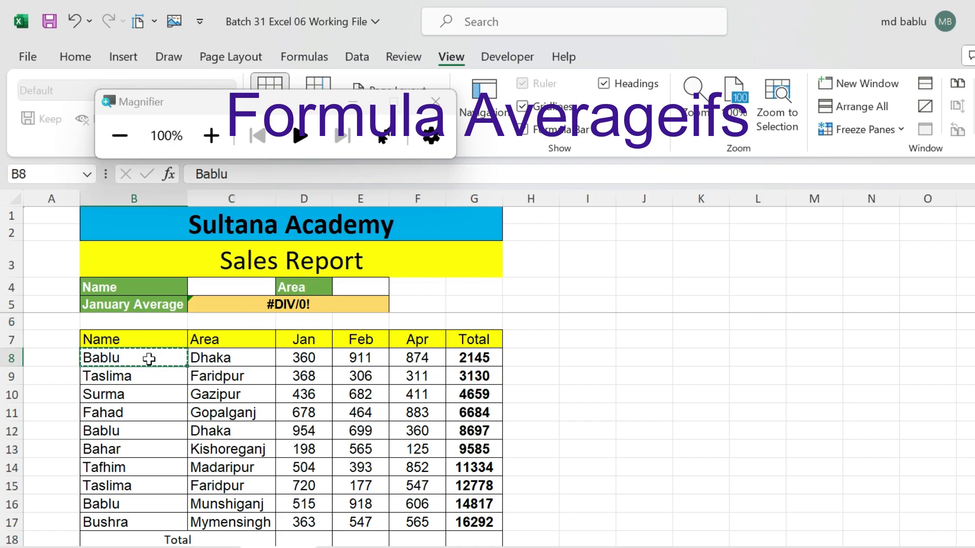
{"action": "left_click", "coordinate": [209, 288]}
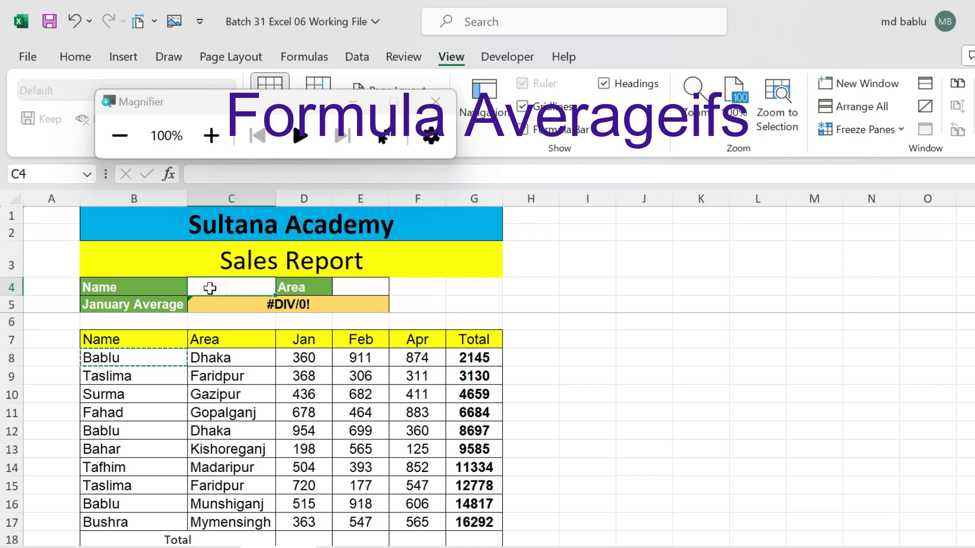
{"action": "key", "text": "ctrl+v"}
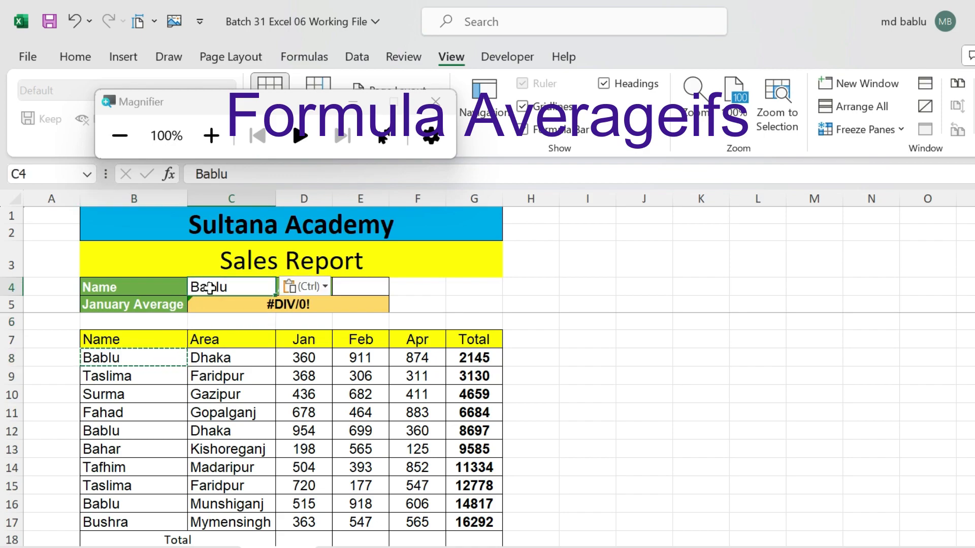
{"action": "left_click", "coordinate": [228, 354]}
{"action": "key", "text": "ctrl+c"}
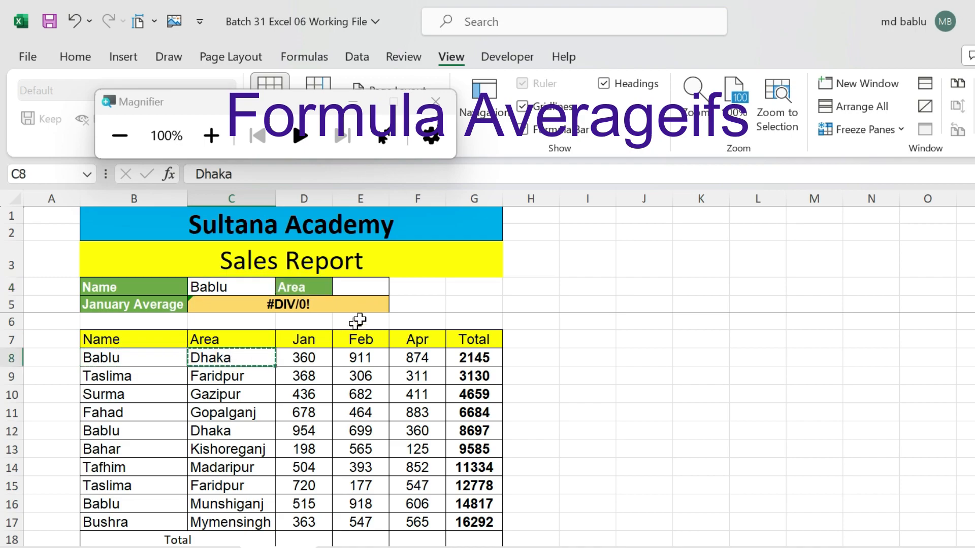
{"action": "left_click", "coordinate": [371, 290]}
{"action": "key", "text": "ctrl+v"}
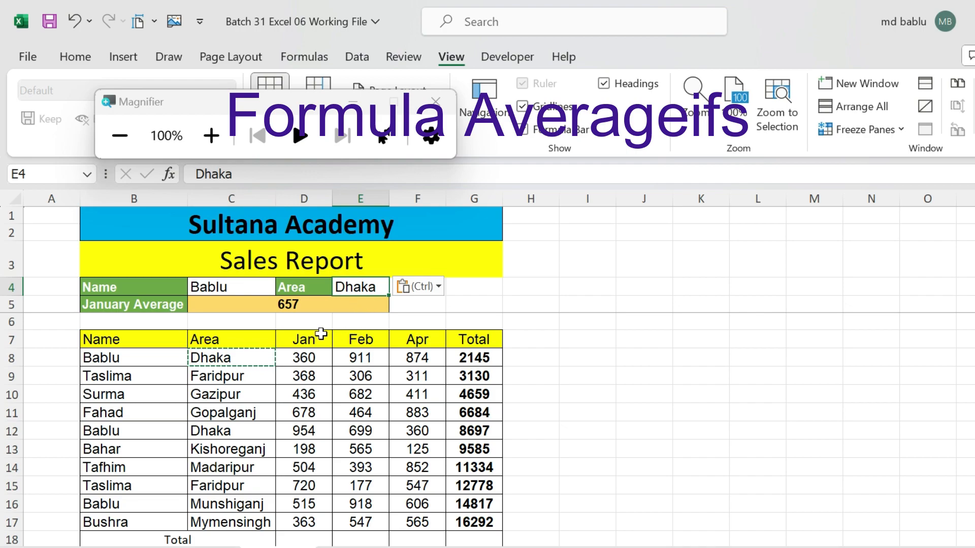
{"action": "key", "text": "super+plus"}
{"action": "key", "text": "super+plus"}
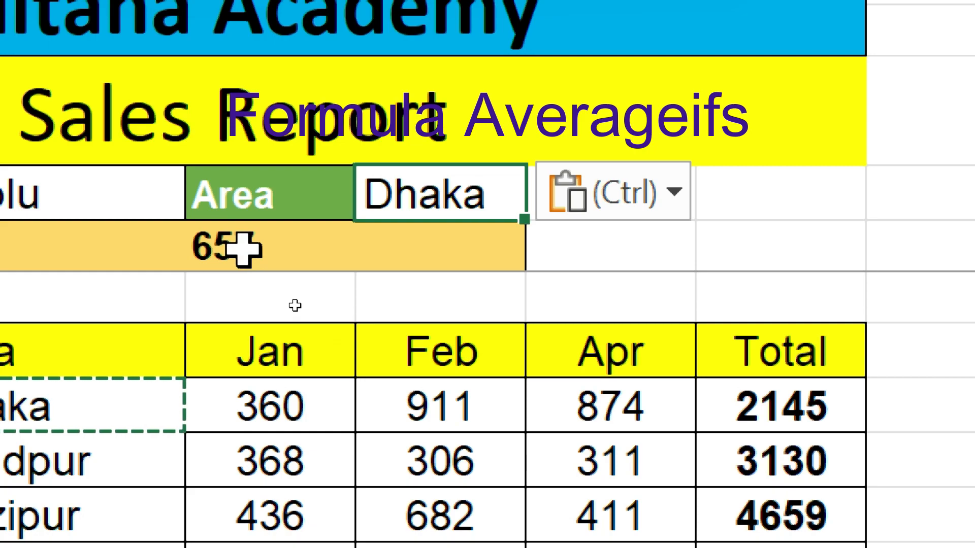
{"action": "key", "text": "super+minus"}
{"action": "key", "text": "super+minus"}
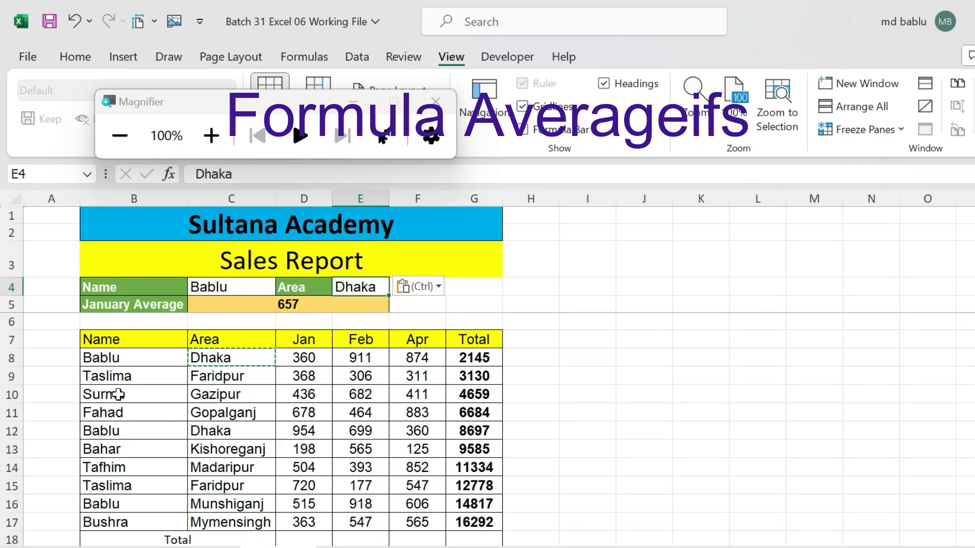
- Copy the name from B9 into C4 and Faridpur from C9 into E4 to test the formula on another record
{"action": "left_click", "coordinate": [121, 377]}
{"action": "key", "text": "ctrl+c"}
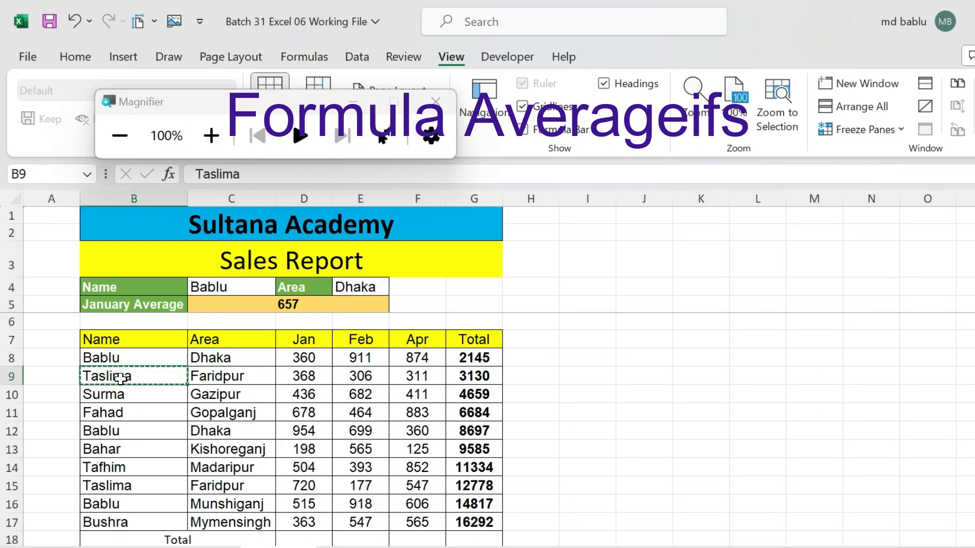
{"action": "left_click", "coordinate": [203, 287]}
{"action": "key", "text": "ctrl+v"}
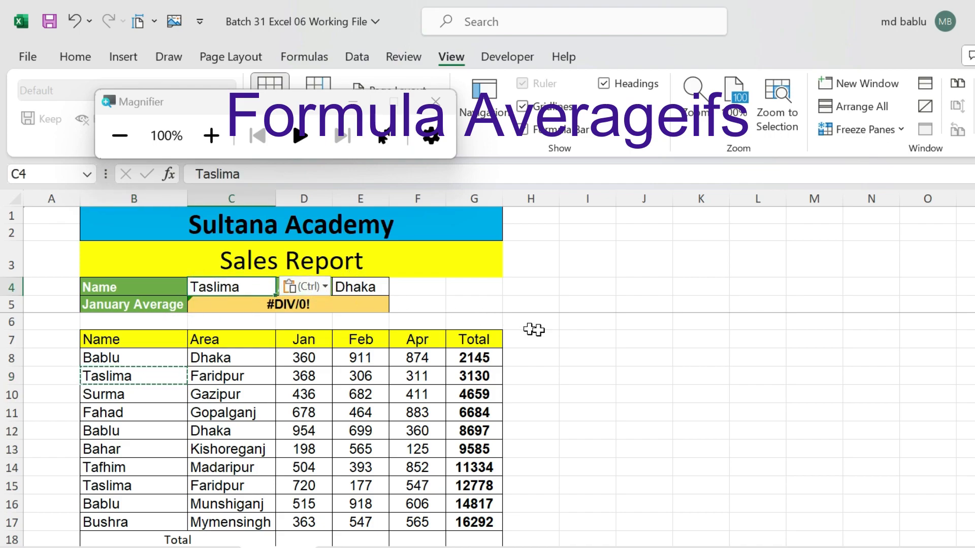
{"action": "double_click", "coordinate": [629, 394]}
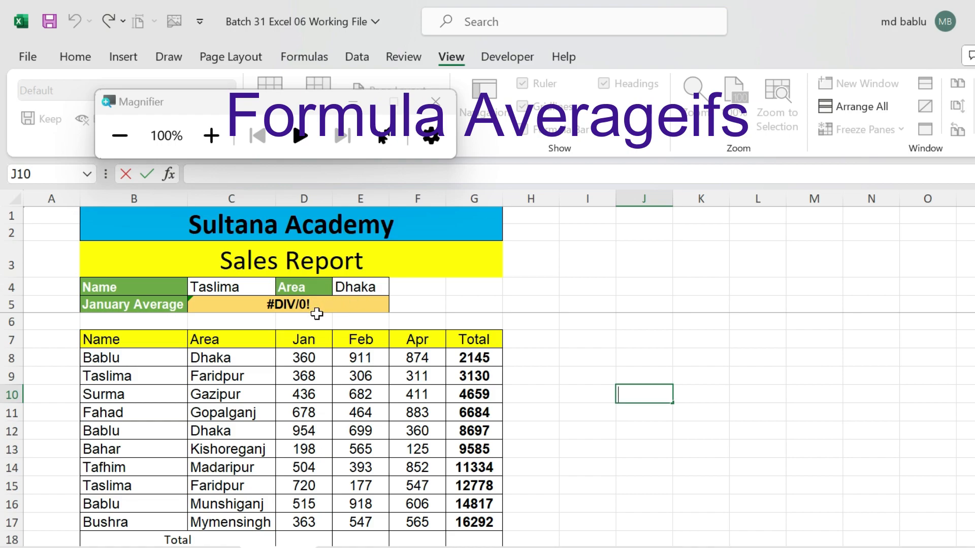
{"action": "left_click", "coordinate": [245, 379]}
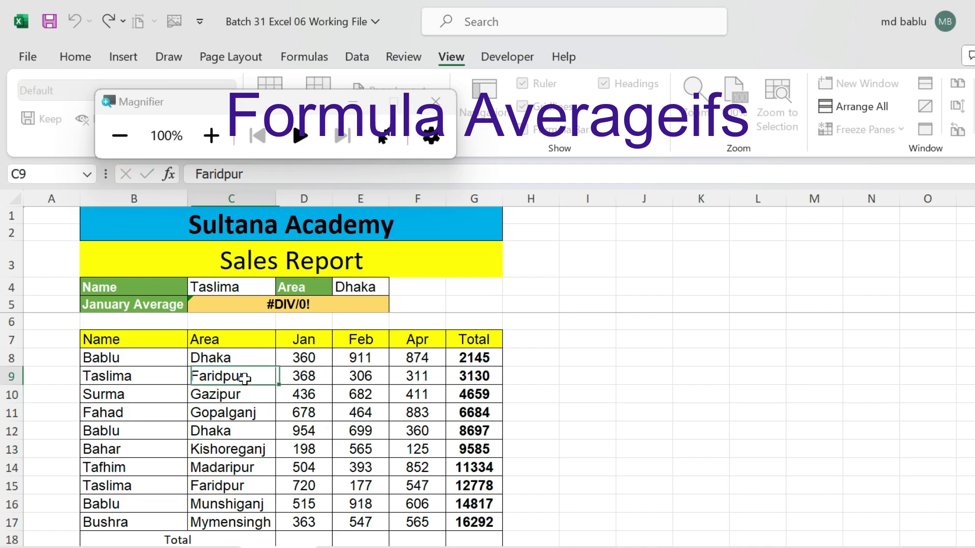
{"action": "key", "text": "ctrl+c"}
{"action": "left_click", "coordinate": [371, 286]}
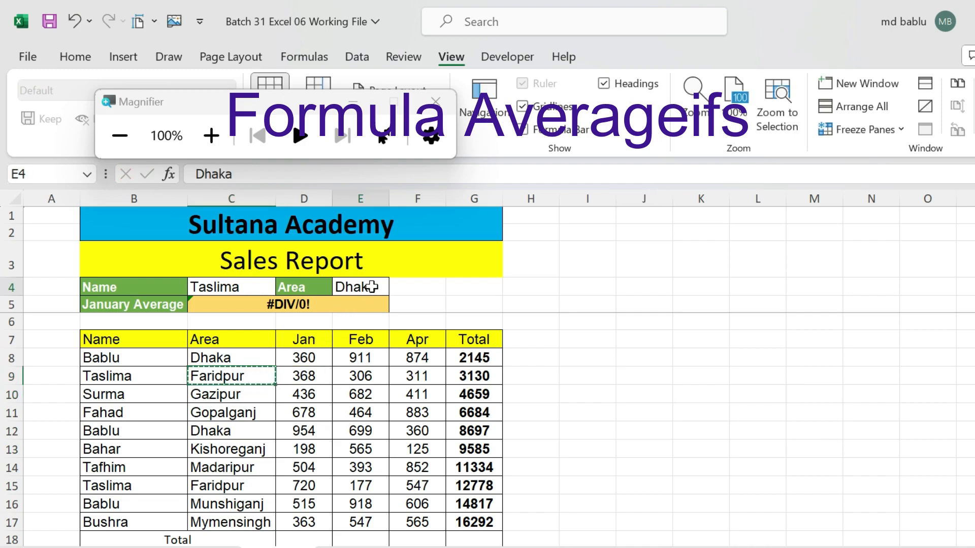
{"action": "key", "text": "ctrl+v"}
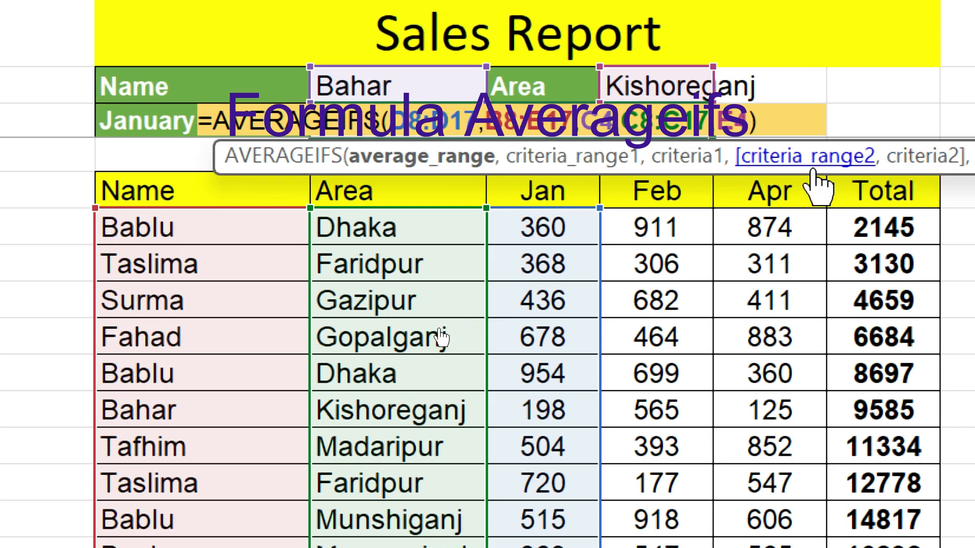
{"action": "key", "text": "super+minus"}
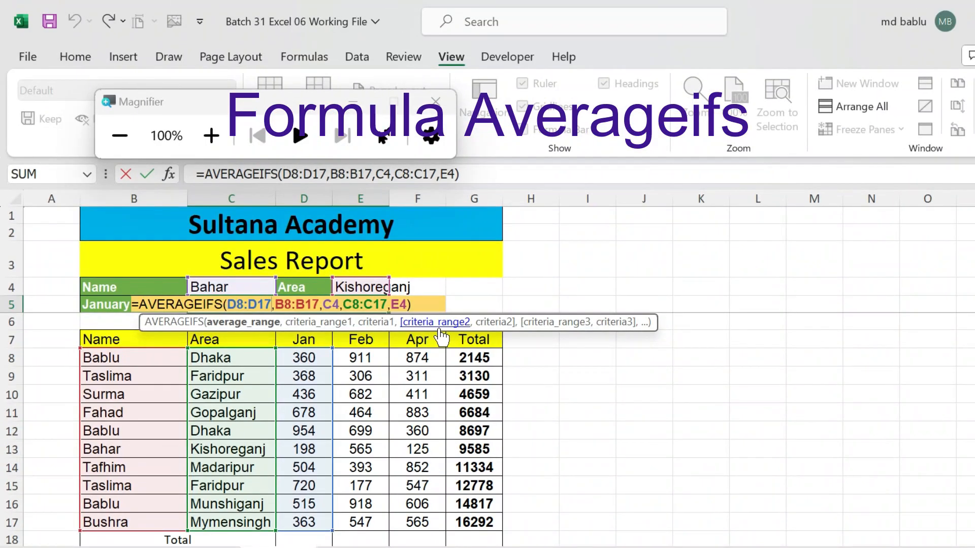